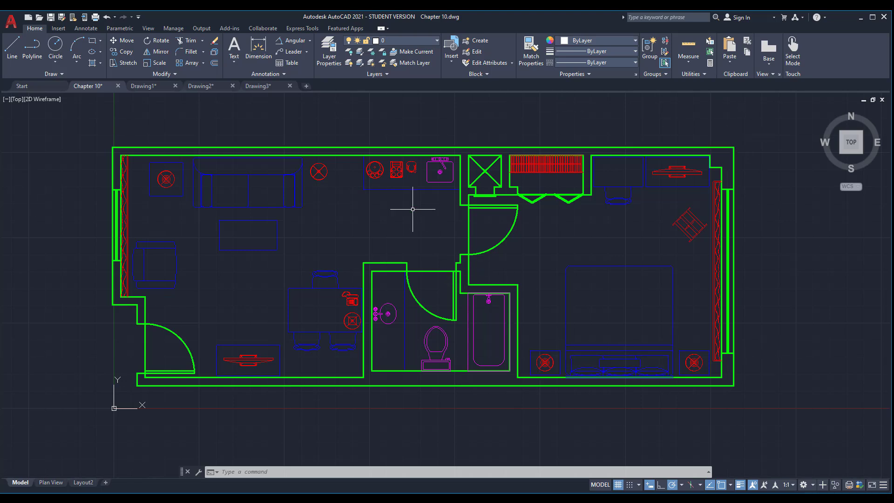
Open the Layer Properties Manager for Chapter 10.dwg and select the Format layer.
{"action": "left_click", "coordinate": [334, 62]}
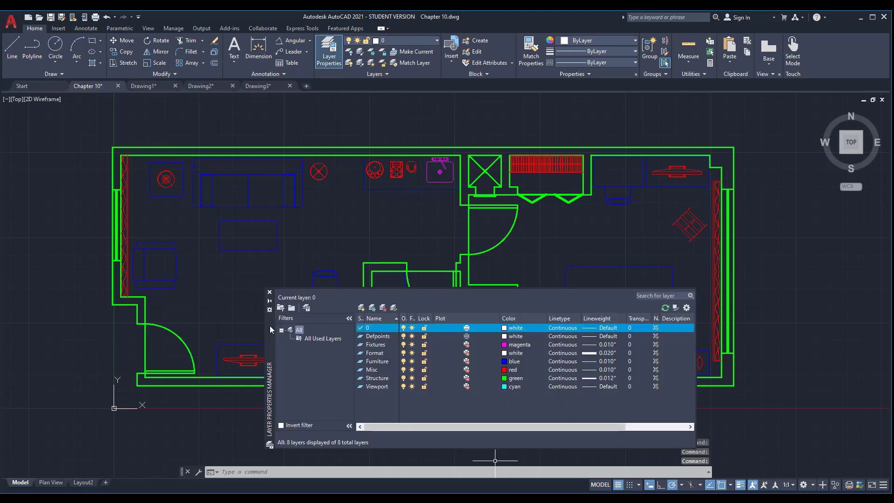
{"action": "left_click_drag", "start_coordinate": [270, 325], "coordinate": [268, 218]}
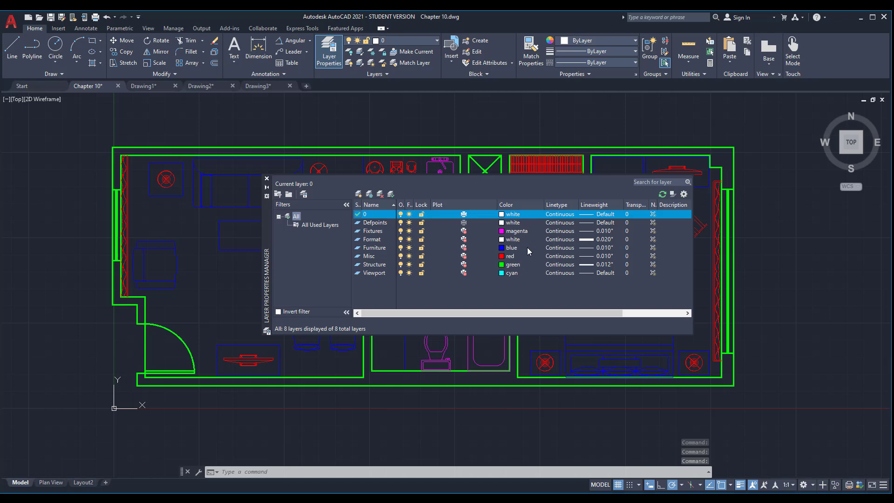
{"action": "left_click", "coordinate": [267, 178]}
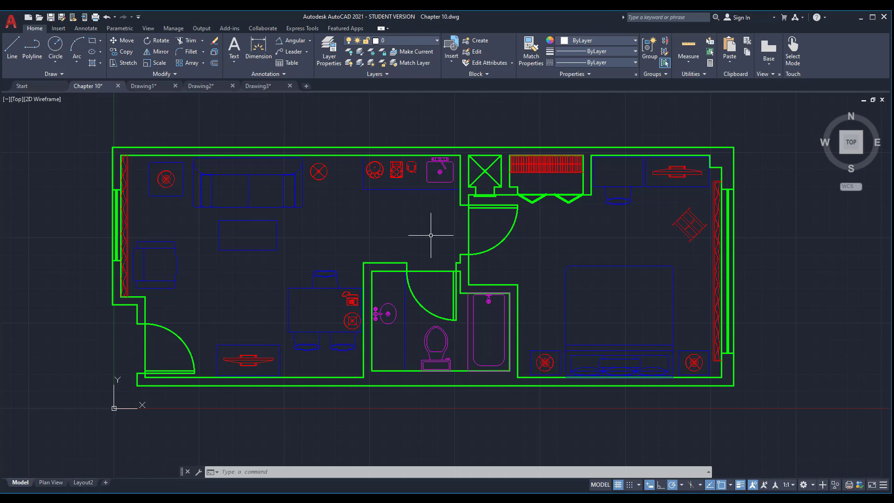
{"action": "left_click", "coordinate": [431, 236]}
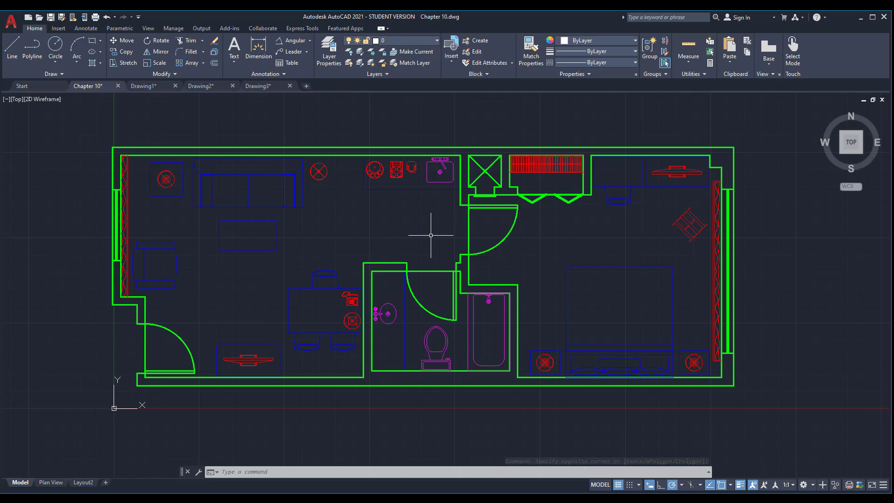
{"action": "left_click", "coordinate": [331, 62]}
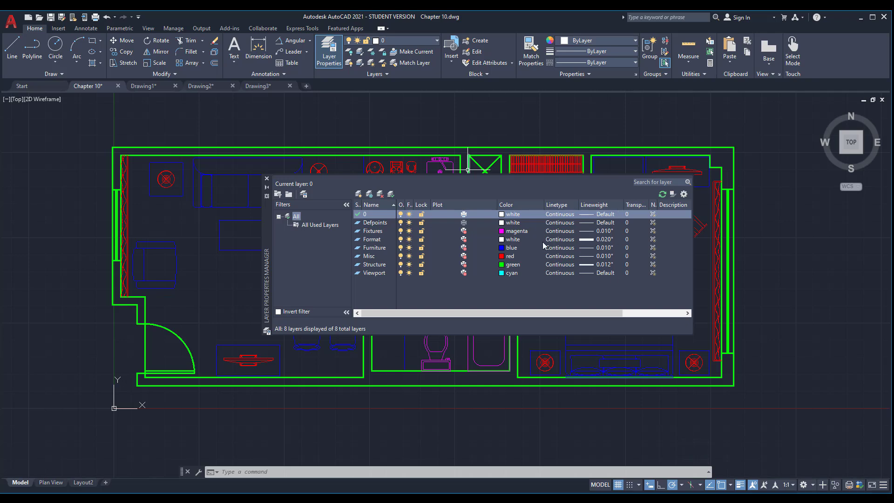
{"action": "left_click", "coordinate": [363, 242]}
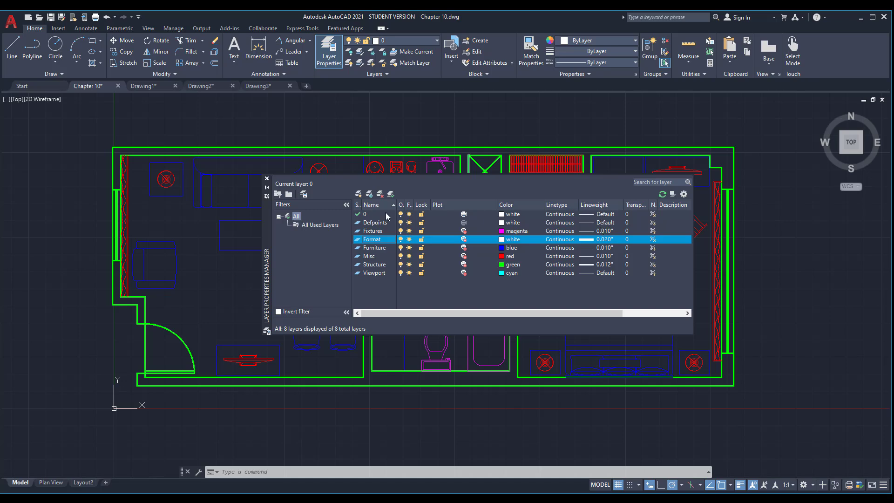
Set layers 0, Defpoints and Fixtures to a 0.005" lineweight.
{"action": "left_click", "coordinate": [590, 226]}
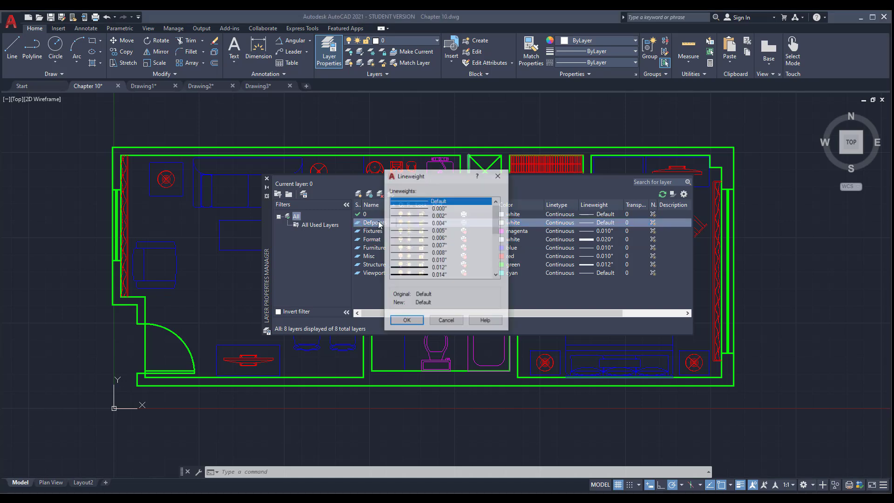
{"action": "left_click", "coordinate": [497, 176]}
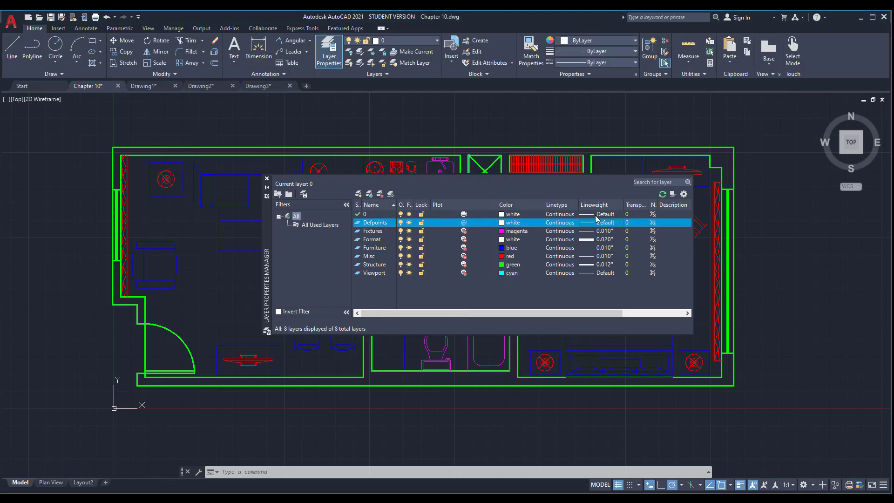
{"action": "left_click", "coordinate": [596, 216]}
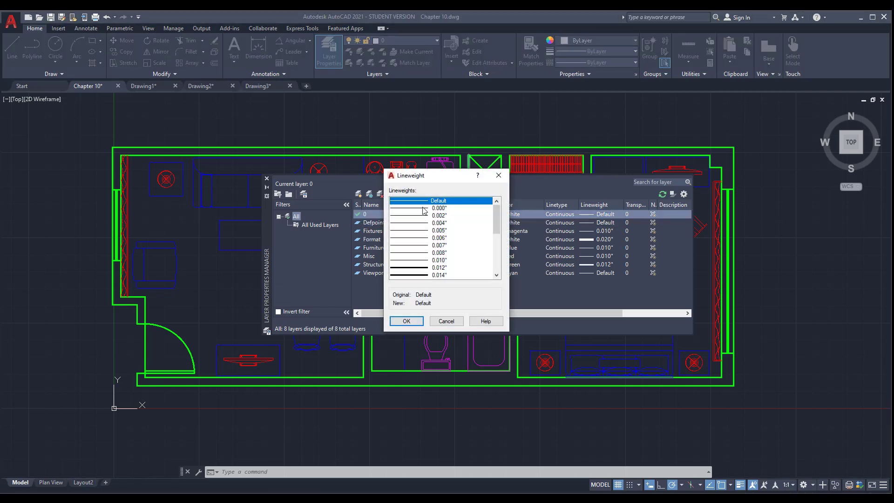
{"action": "left_click", "coordinate": [437, 230]}
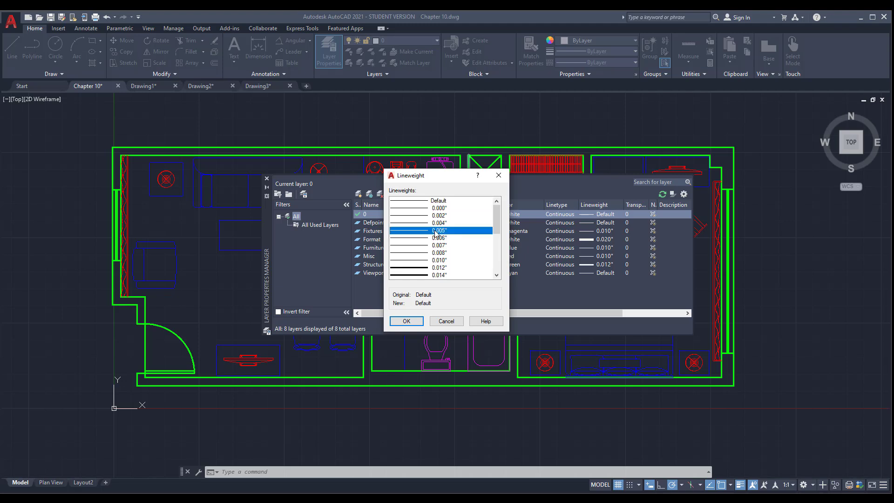
{"action": "left_click", "coordinate": [407, 321]}
{"action": "left_click", "coordinate": [601, 223]}
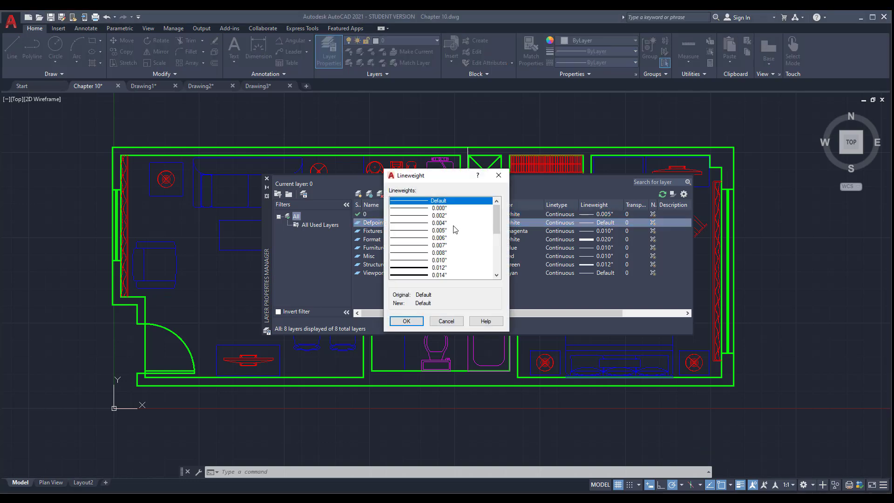
{"action": "left_click", "coordinate": [442, 230]}
{"action": "left_click", "coordinate": [407, 321]}
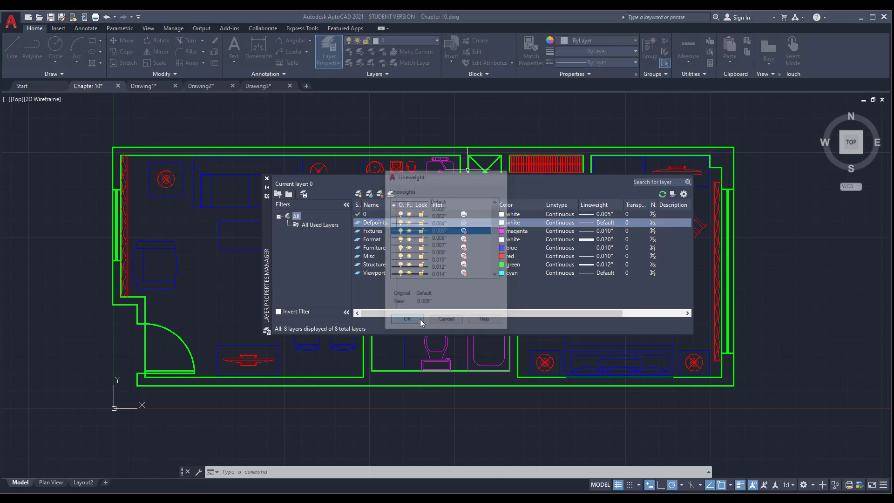
{"action": "left_click", "coordinate": [606, 231]}
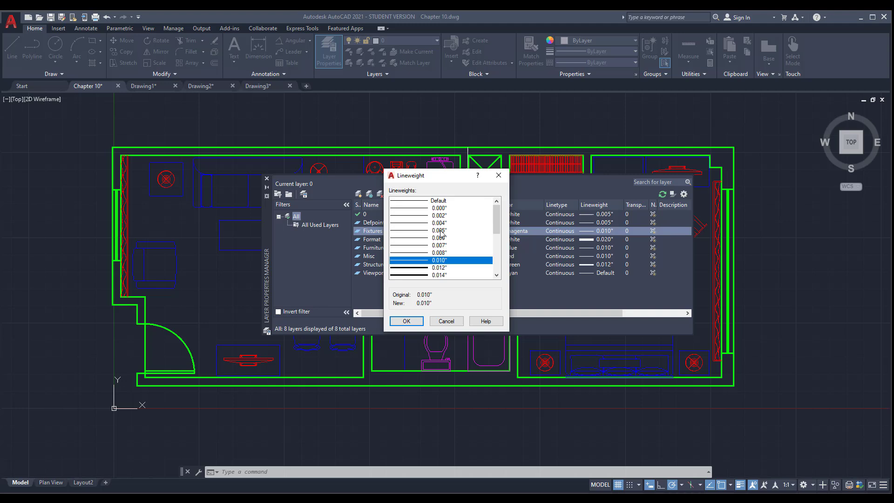
{"action": "left_click", "coordinate": [441, 231]}
{"action": "left_click", "coordinate": [406, 321]}
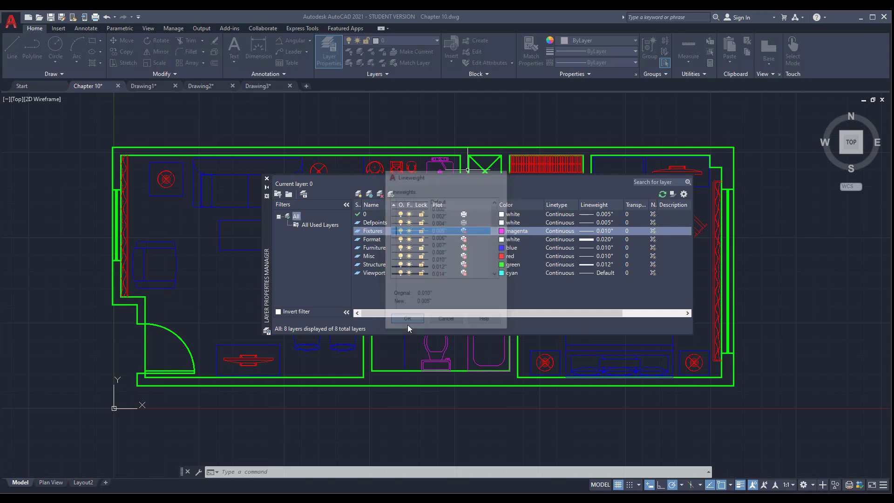
Leave Format at 0.020" and set Furniture, Misc, Structure and Viewport to 0.005".
{"action": "left_click", "coordinate": [517, 239]}
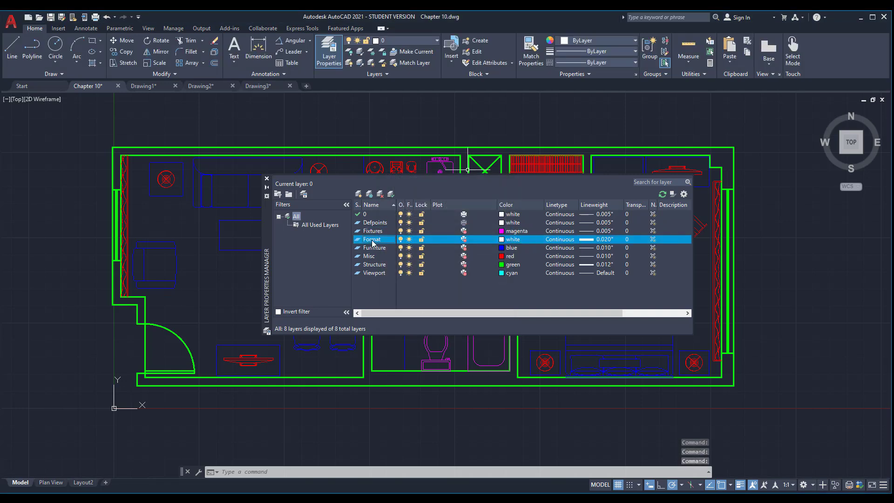
{"action": "double_click", "coordinate": [606, 247]}
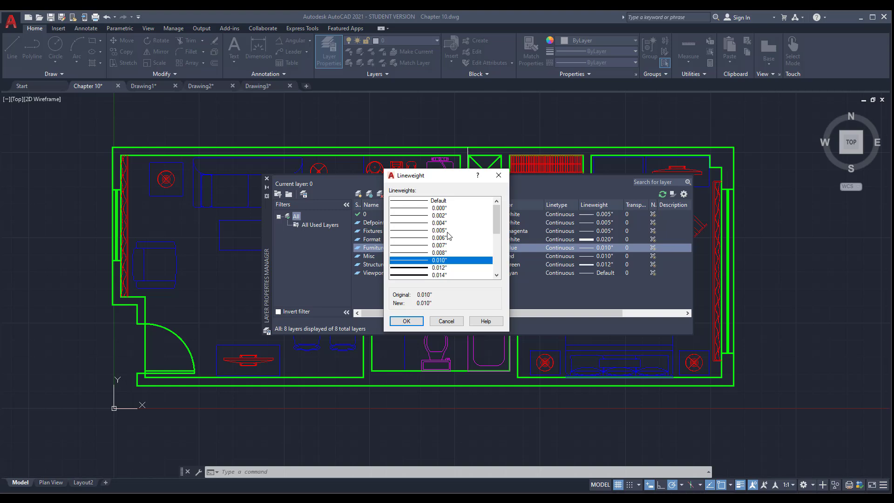
{"action": "left_click", "coordinate": [442, 231]}
{"action": "left_click", "coordinate": [406, 322]}
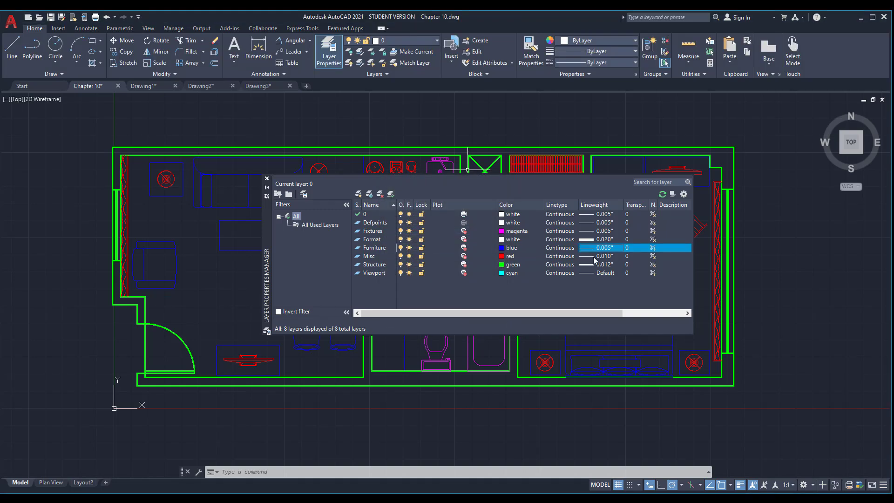
{"action": "double_click", "coordinate": [606, 256]}
{"action": "left_click", "coordinate": [441, 231]}
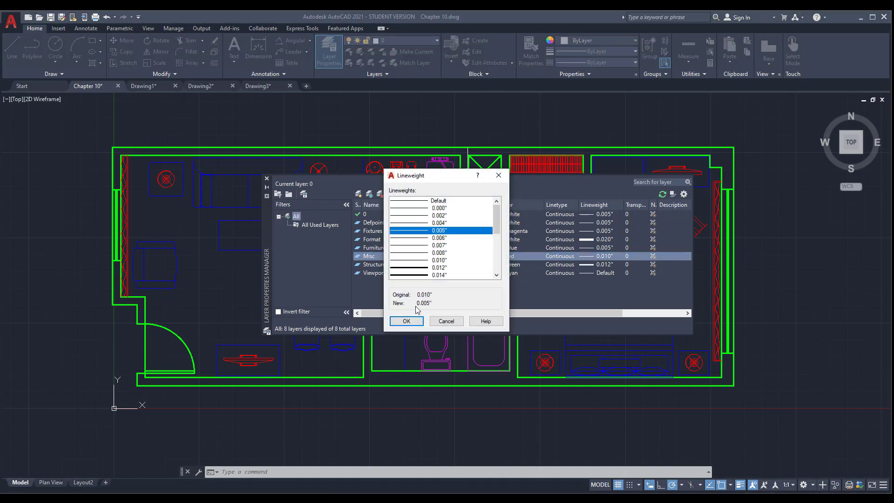
{"action": "left_click", "coordinate": [406, 321]}
{"action": "double_click", "coordinate": [605, 264]}
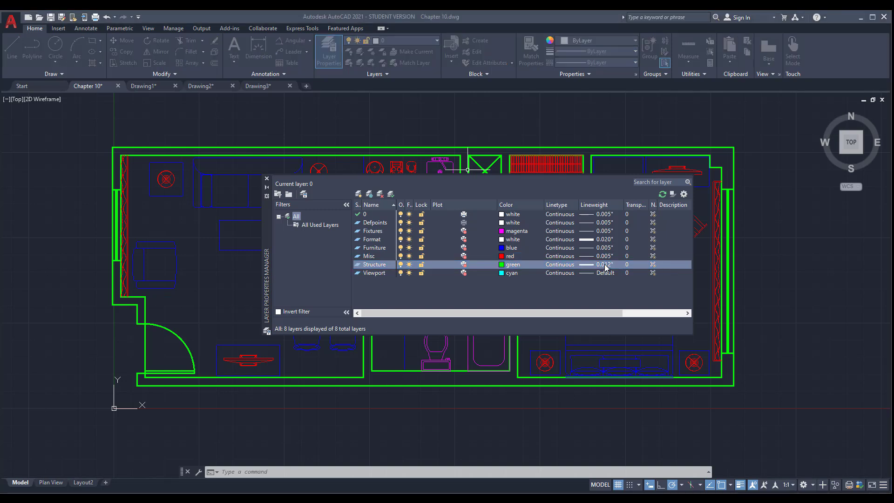
{"action": "left_click", "coordinate": [439, 231]}
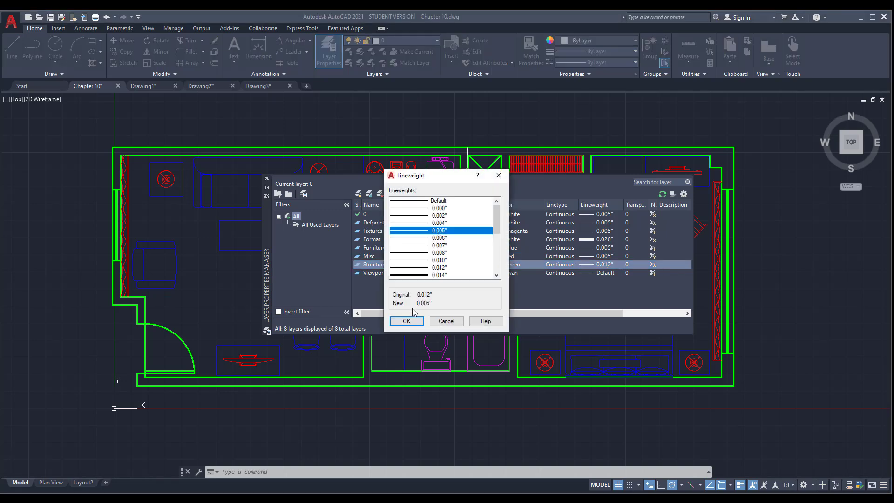
{"action": "left_click", "coordinate": [406, 322]}
{"action": "double_click", "coordinate": [591, 274]}
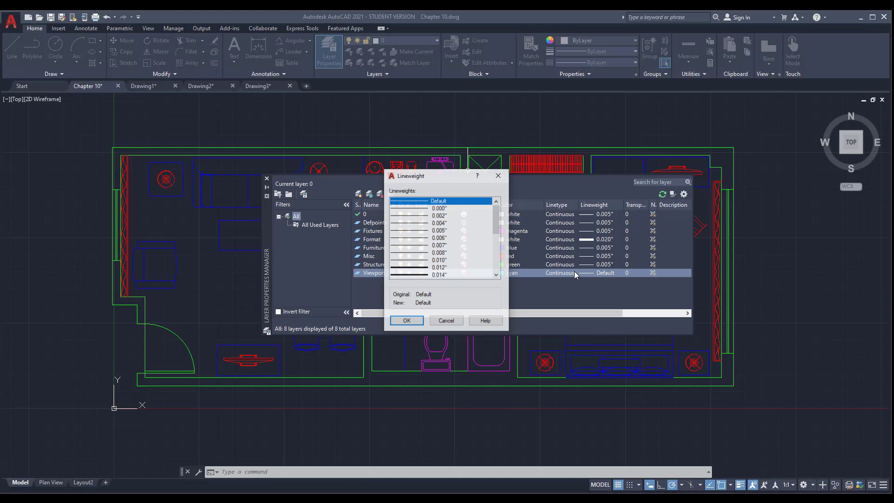
{"action": "left_click", "coordinate": [433, 232]}
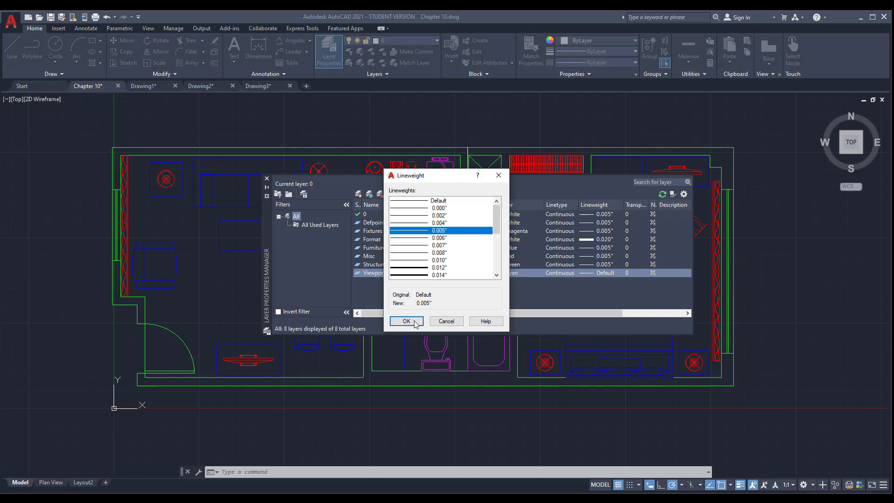
{"action": "left_click", "coordinate": [413, 322]}
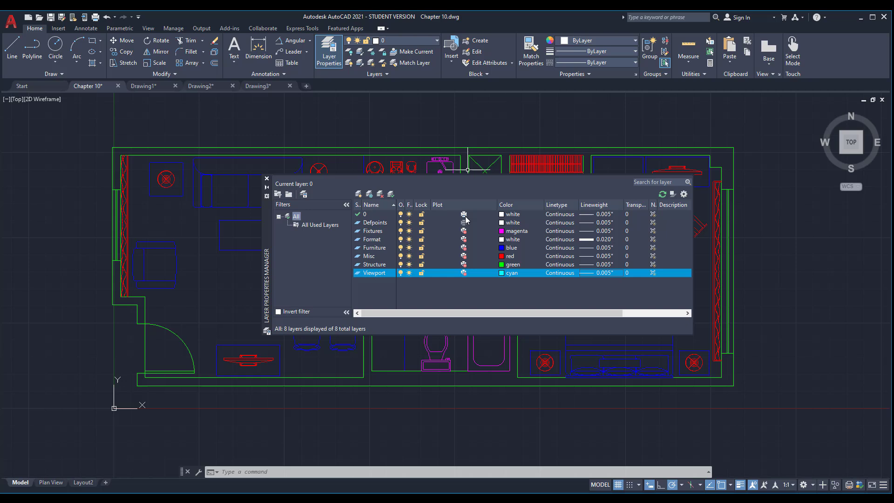
Switch on the Plot setting for the six layers from Fixtures down to Viewport.
{"action": "left_click", "coordinate": [464, 231]}
{"action": "left_click", "coordinate": [464, 239]}
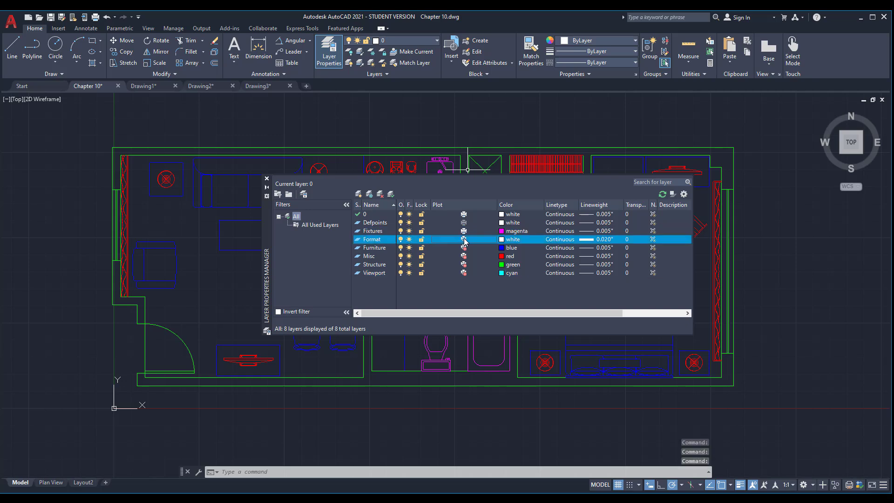
{"action": "left_click", "coordinate": [464, 248]}
{"action": "left_click", "coordinate": [464, 256]}
{"action": "left_click", "coordinate": [463, 265]}
{"action": "left_click", "coordinate": [464, 273]}
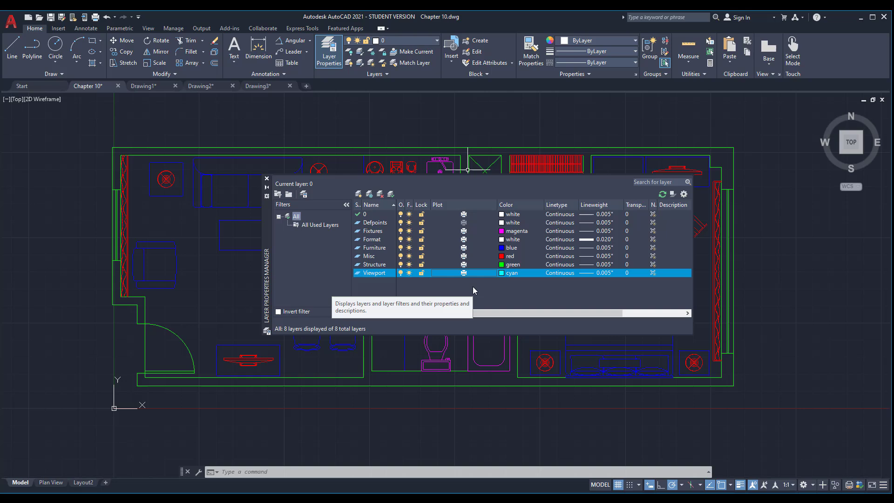
Close the layer manager and switch to the Plan View layout to inspect the sheet.
{"action": "left_click", "coordinate": [267, 179]}
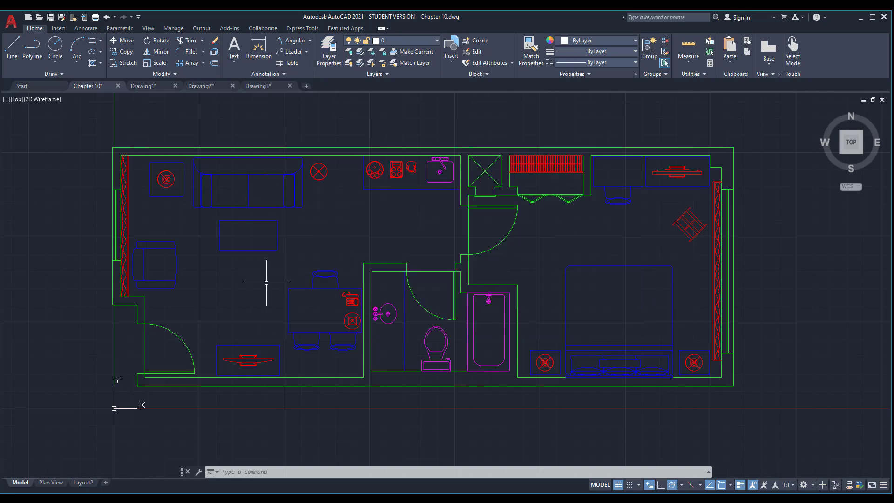
{"action": "left_click", "coordinate": [50, 483]}
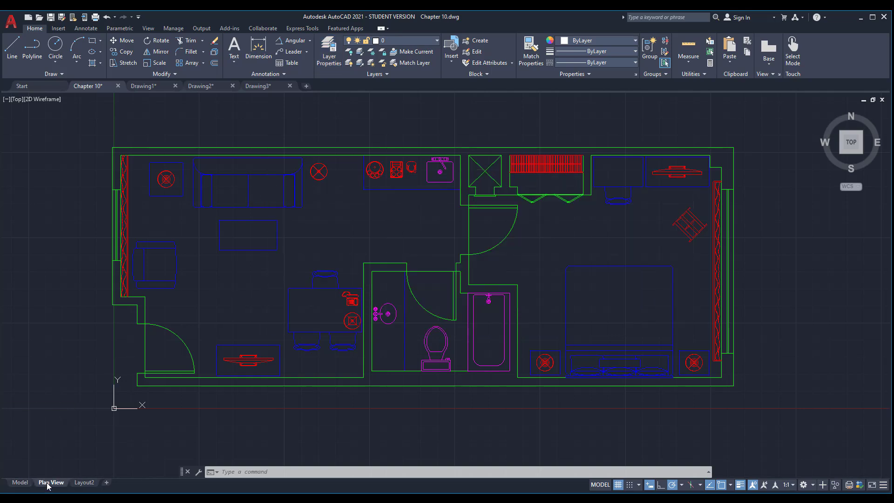
{"action": "scroll", "coordinate": [599, 269], "scroll_direction": "down", "scroll_amount": 2}
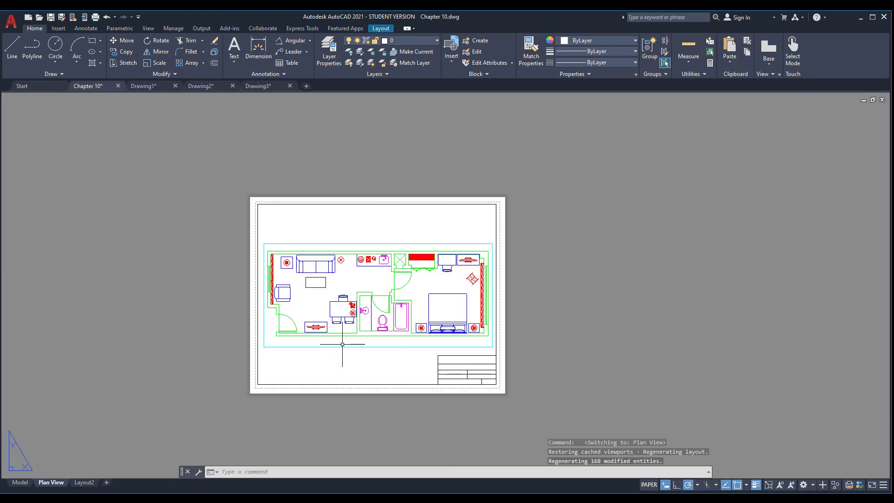
{"action": "scroll", "coordinate": [343, 343], "scroll_direction": "up", "scroll_amount": 3}
{"action": "scroll", "coordinate": [432, 346], "scroll_direction": "down", "scroll_amount": 1}
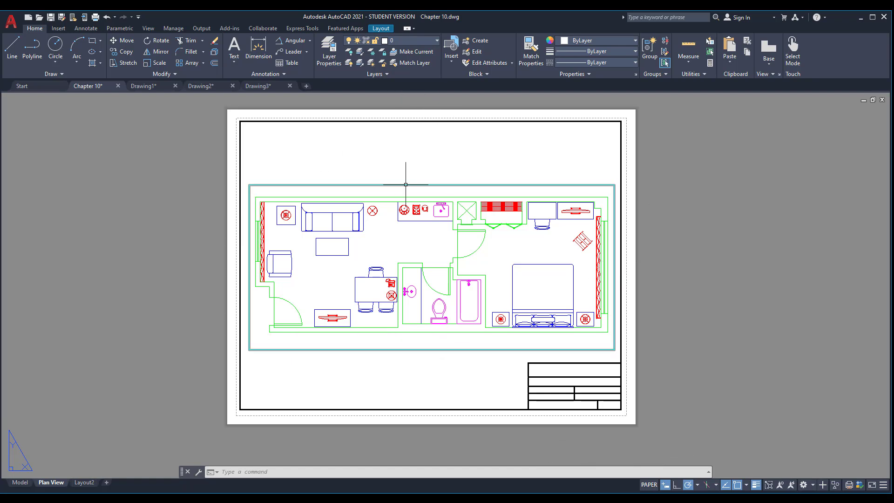
{"action": "scroll", "coordinate": [421, 172], "scroll_direction": "up", "scroll_amount": 2}
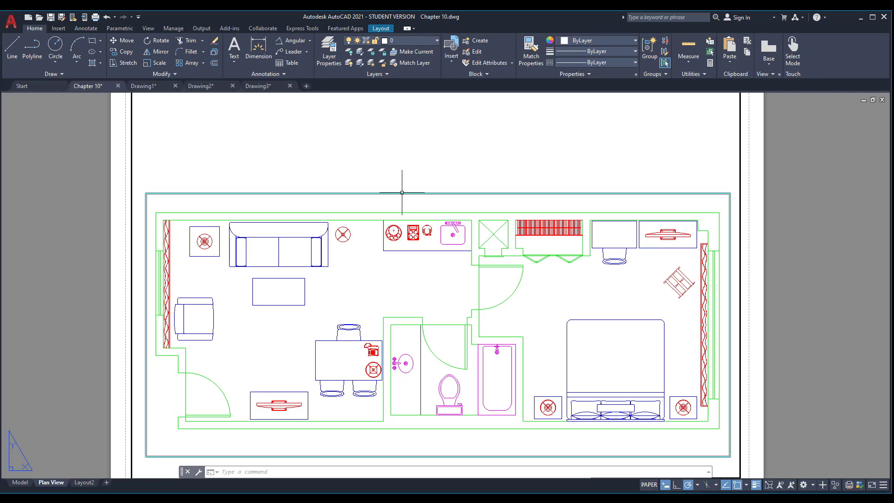
VP-freeze the Viewport layer from the Layer dropdown to hide the cyan viewport border.
{"action": "left_click", "coordinate": [409, 43]}
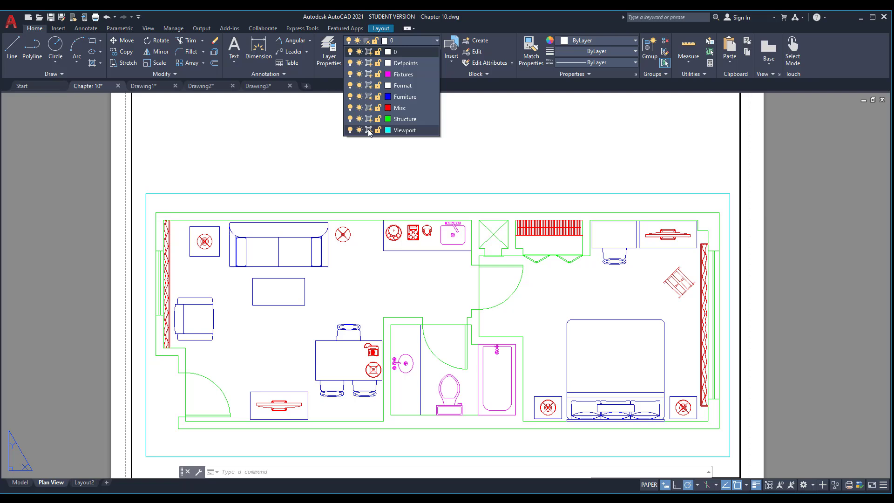
{"action": "left_click", "coordinate": [368, 130]}
{"action": "scroll", "coordinate": [350, 141], "scroll_direction": "down", "scroll_amount": 2}
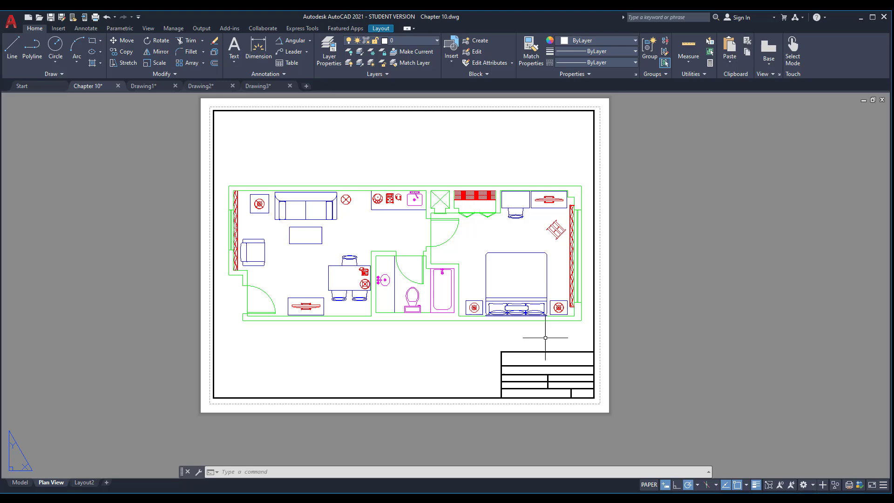
{"action": "scroll", "coordinate": [545, 338], "scroll_direction": "up", "scroll_amount": 2}
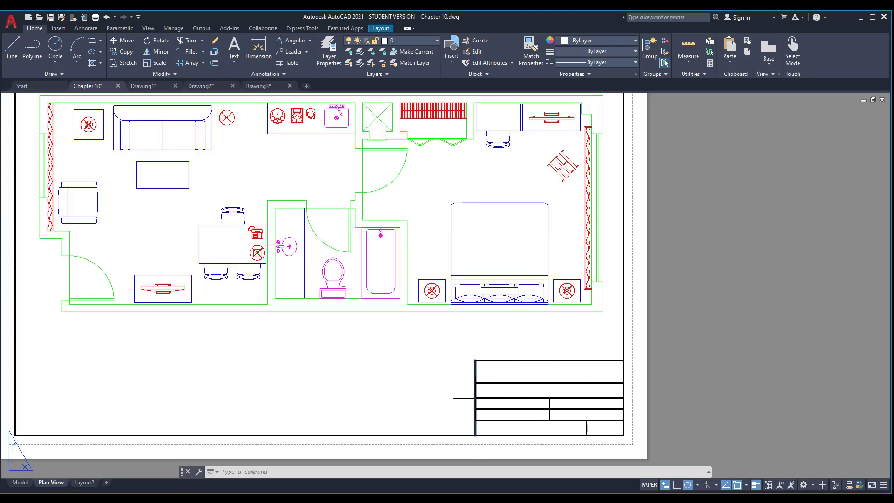
{"action": "scroll", "coordinate": [623, 405], "scroll_direction": "down", "scroll_amount": 2}
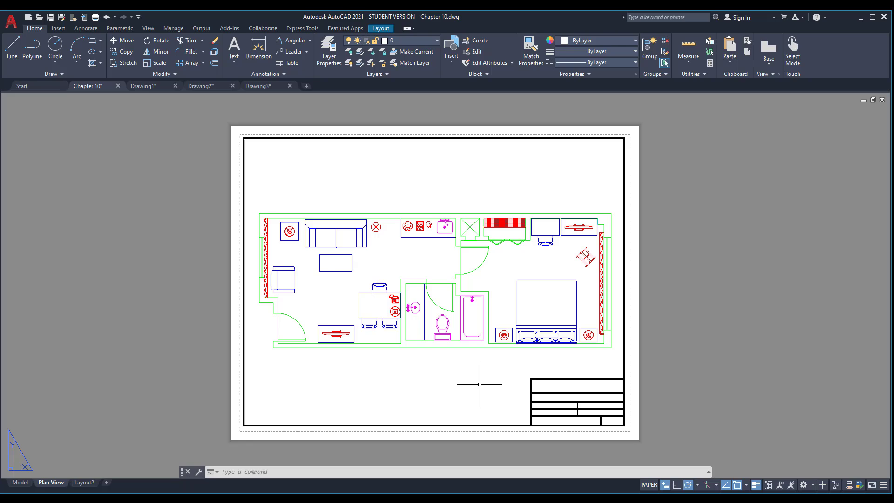
Plot Plan View as a single sheet to DWG To PDF.pc3 with Extents as the plot area.
{"action": "key", "text": "ctrl+p"}
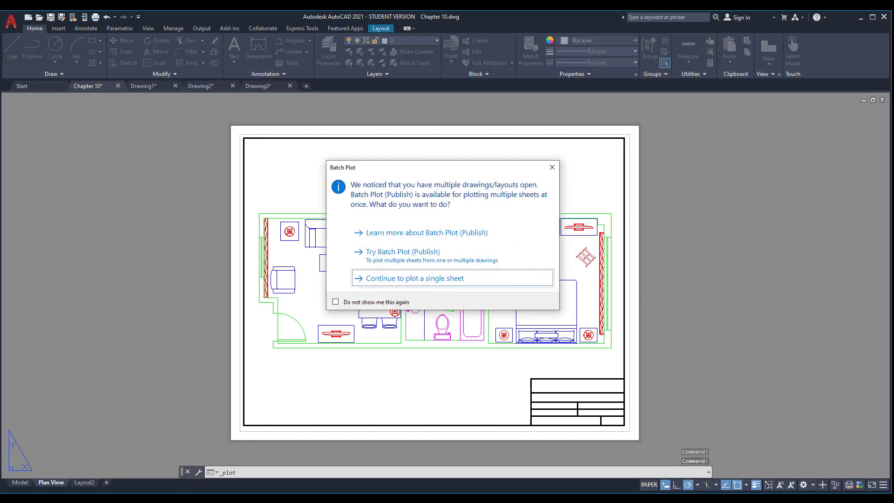
{"action": "left_click", "coordinate": [416, 280]}
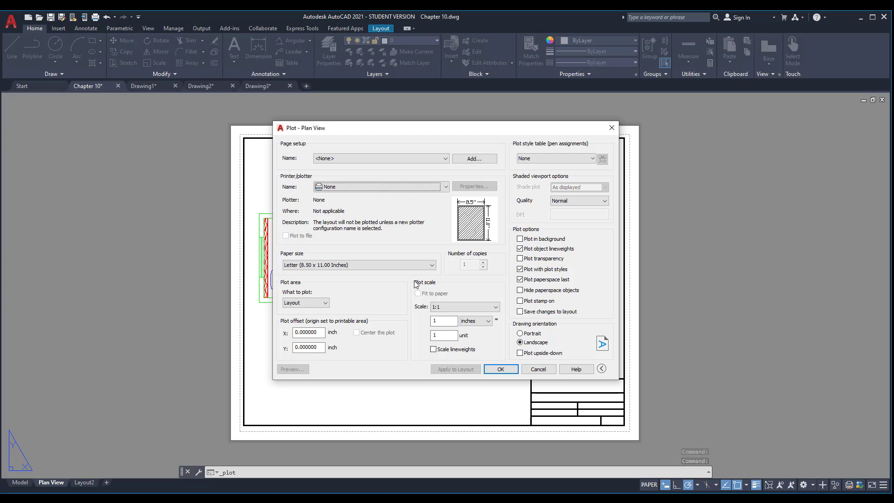
{"action": "left_click", "coordinate": [352, 188]}
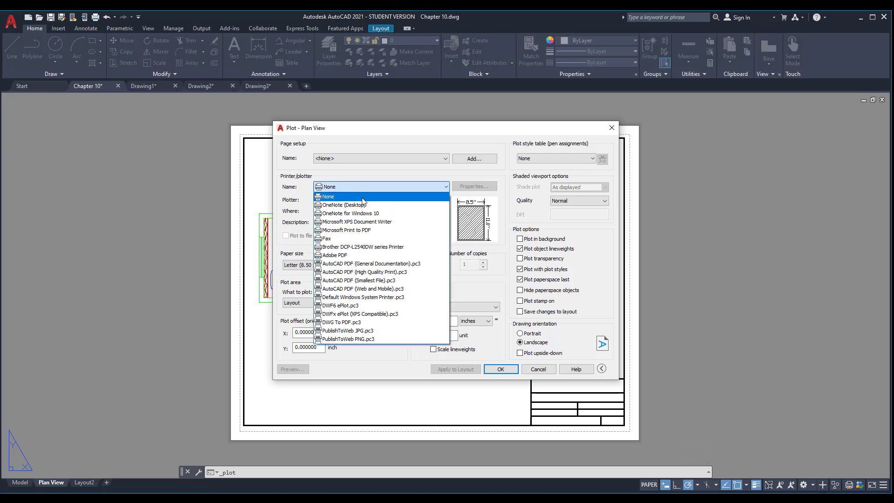
{"action": "left_click", "coordinate": [345, 323]}
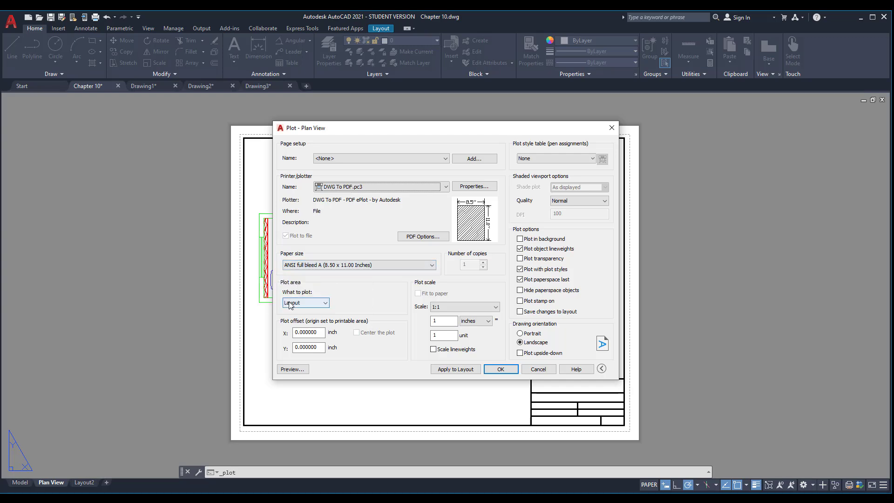
{"action": "left_click", "coordinate": [290, 304]}
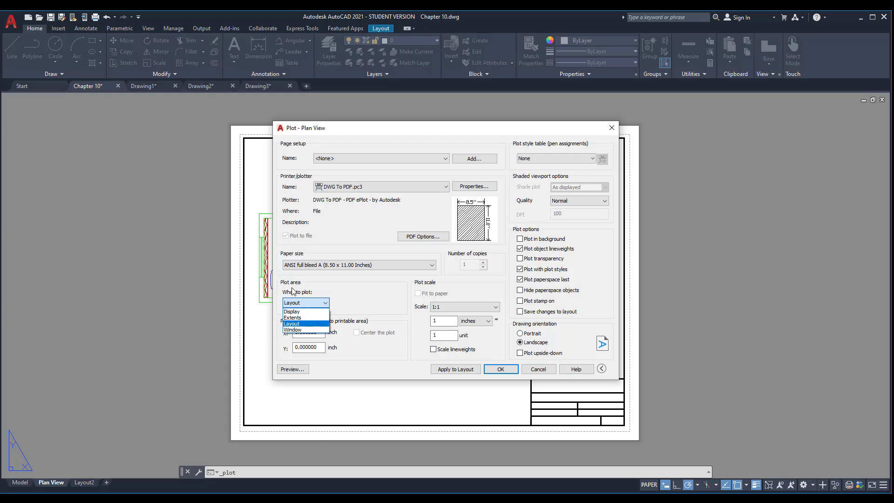
{"action": "left_click", "coordinate": [294, 318]}
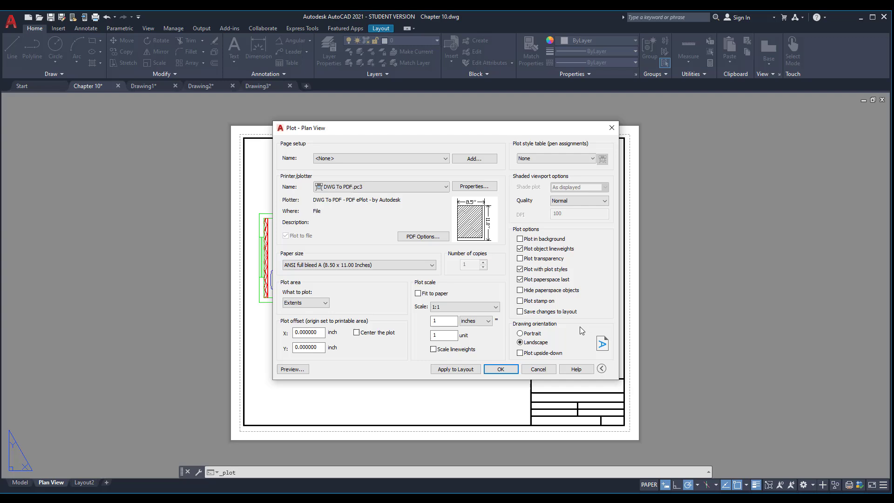
Center the plot, set shaded quality to Maximum and use the monochrome.ctb plot style.
{"action": "left_click", "coordinate": [357, 333]}
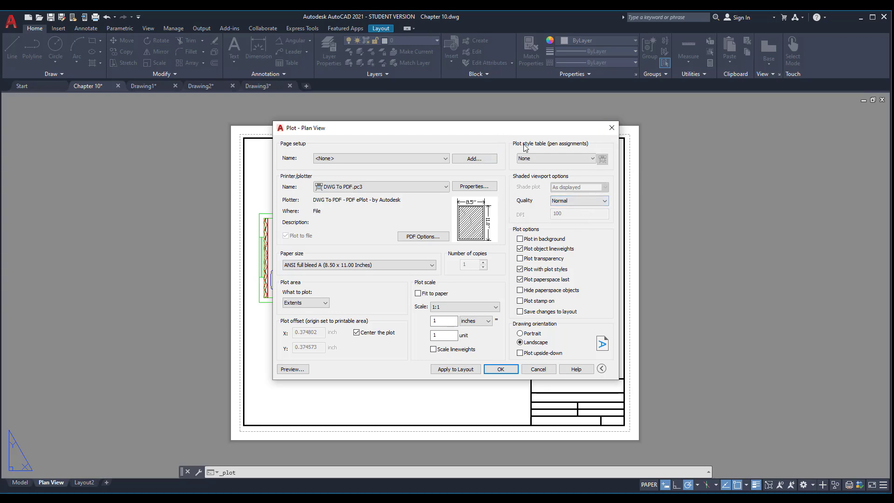
{"action": "left_click", "coordinate": [577, 201]}
{"action": "left_click", "coordinate": [569, 222]}
{"action": "left_click", "coordinate": [564, 157]}
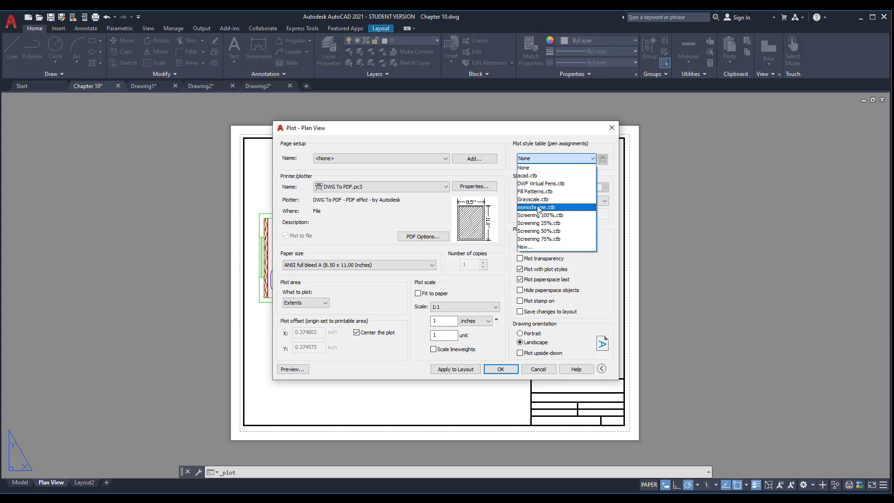
{"action": "left_click", "coordinate": [538, 207]}
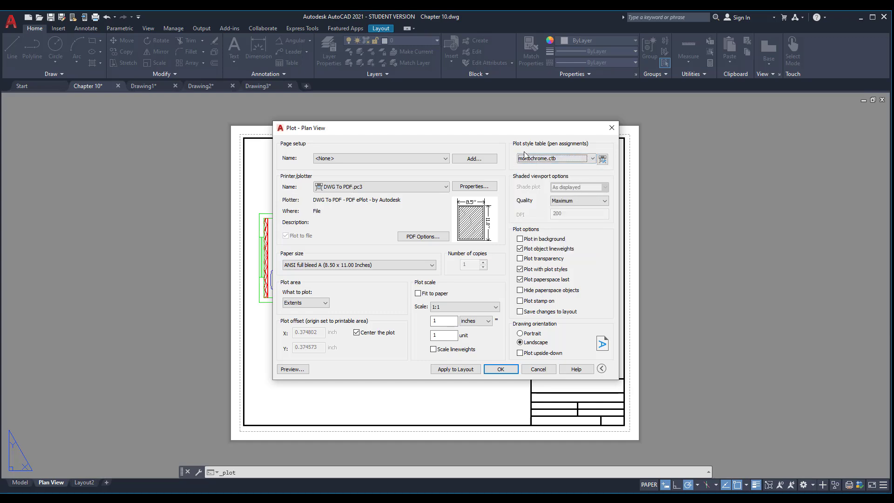
{"action": "left_click_drag", "start_coordinate": [498, 130], "coordinate": [629, 131]}
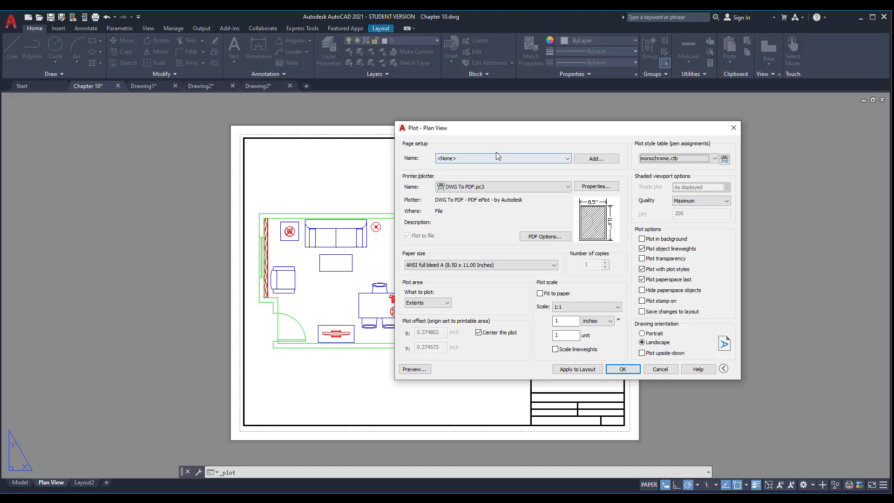
{"action": "left_click_drag", "start_coordinate": [523, 133], "coordinate": [384, 150]}
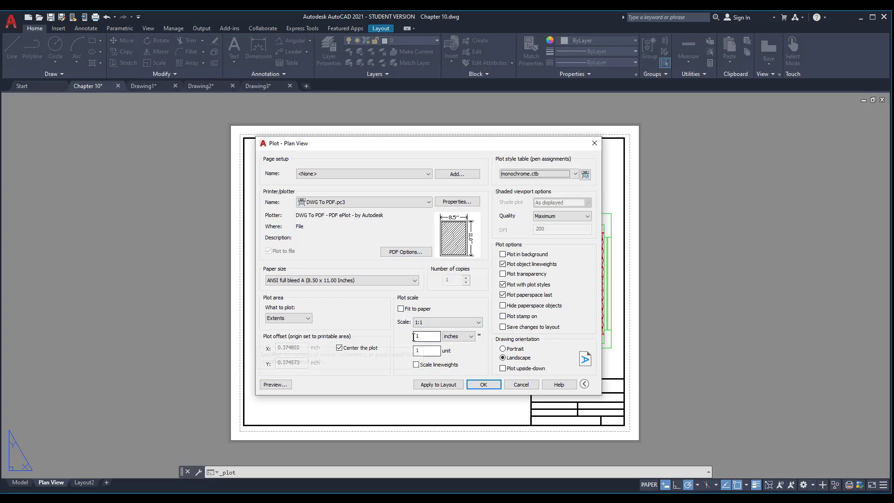
{"action": "left_click", "coordinate": [420, 355]}
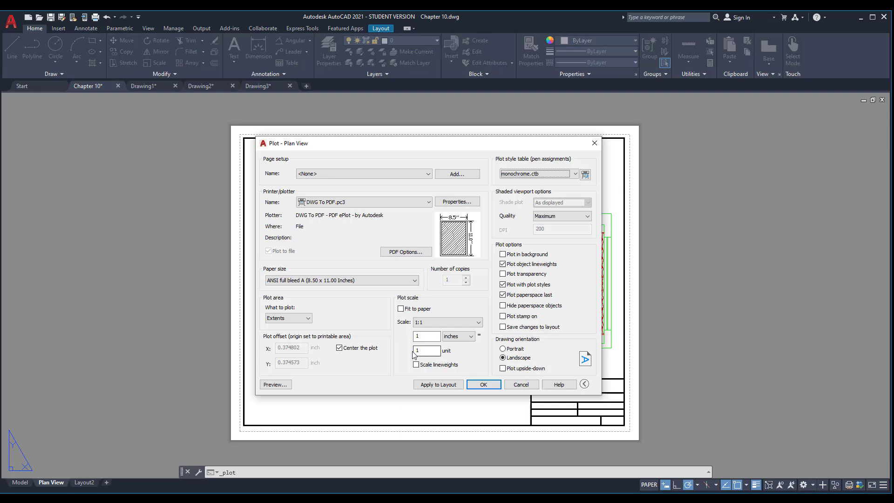
{"action": "left_click", "coordinate": [276, 385]}
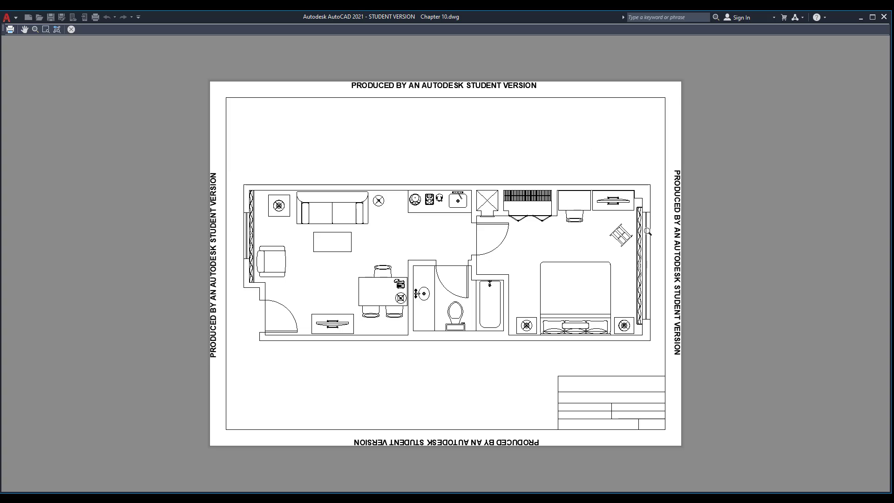
{"action": "left_click_drag", "start_coordinate": [647, 232], "coordinate": [536, 215]}
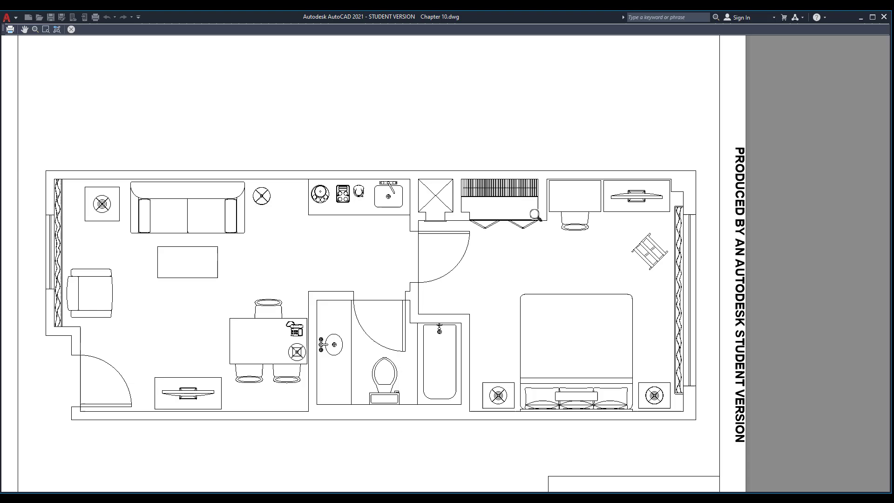
{"action": "key", "text": "Escape"}
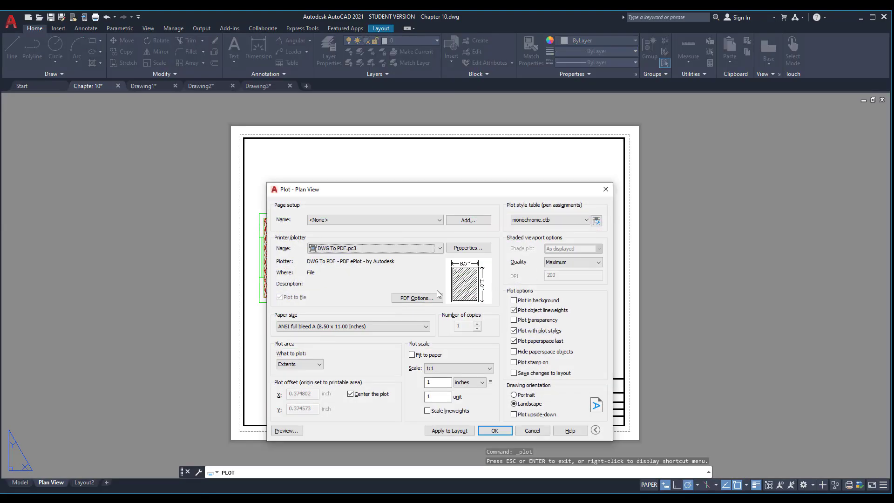
{"action": "left_click_drag", "start_coordinate": [476, 189], "coordinate": [473, 159]}
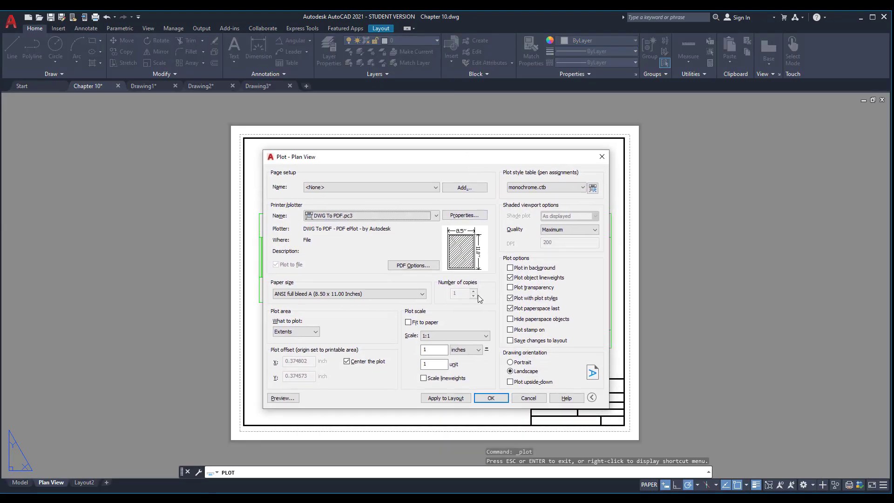
Save the plot as Chapter 10-Plan View.pdf in the Photoshop folder under New folder.
{"action": "left_click", "coordinate": [491, 398]}
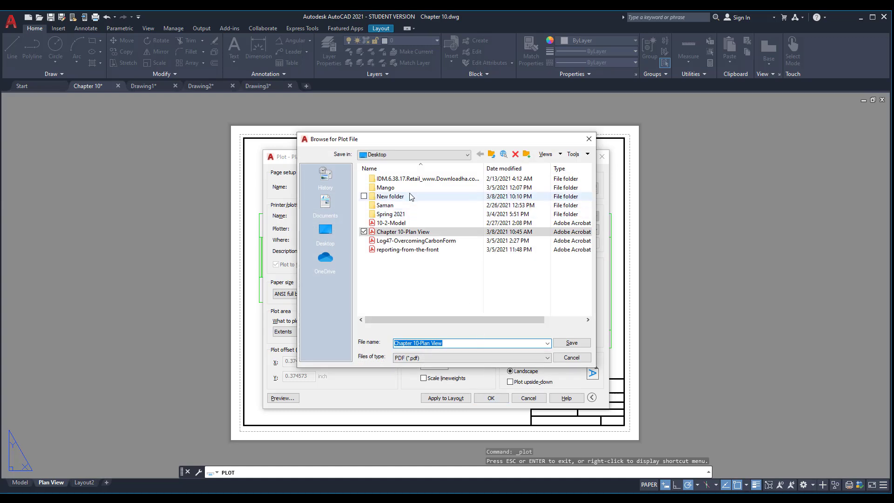
{"action": "double_click", "coordinate": [409, 196]}
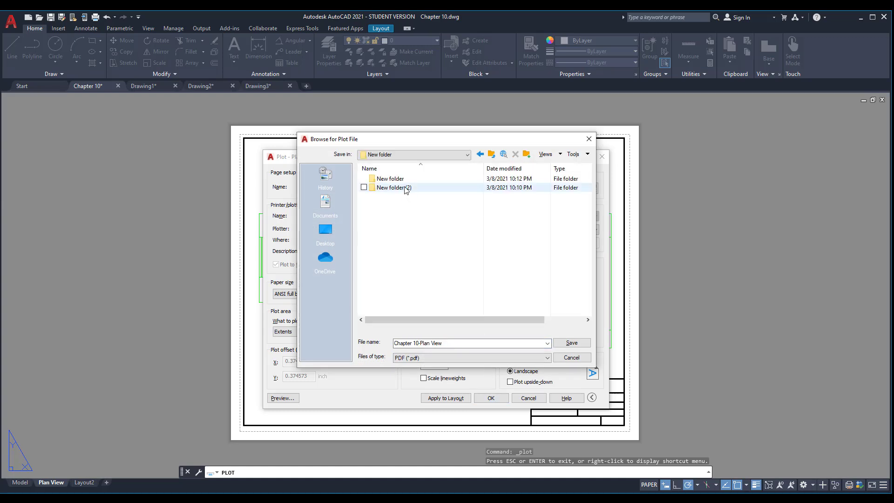
{"action": "double_click", "coordinate": [405, 189]}
{"action": "left_click", "coordinate": [403, 189]}
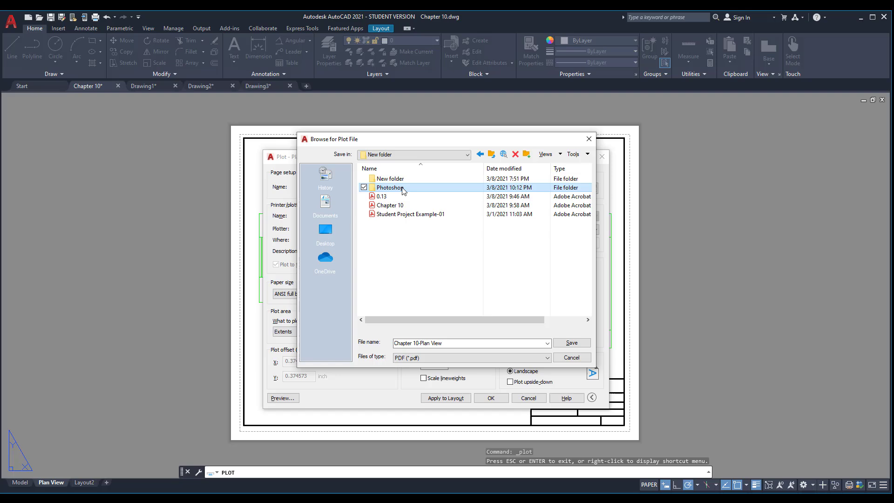
{"action": "double_click", "coordinate": [404, 189]}
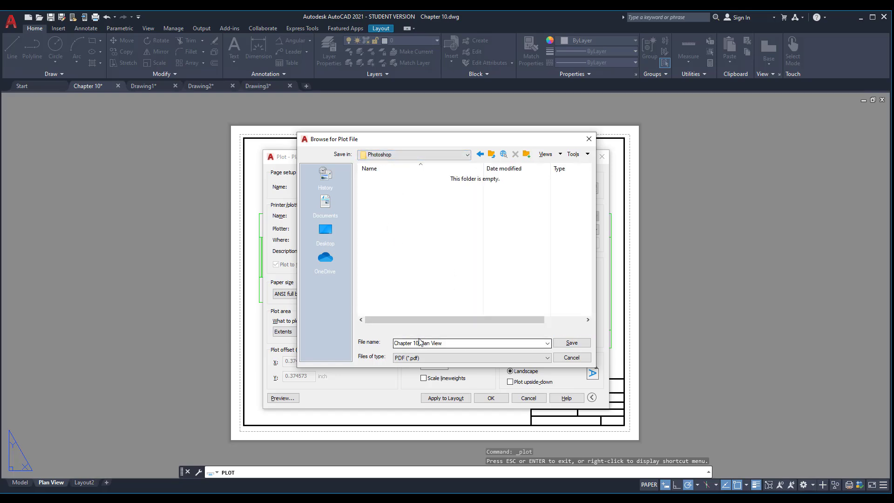
{"action": "left_click", "coordinate": [571, 343]}
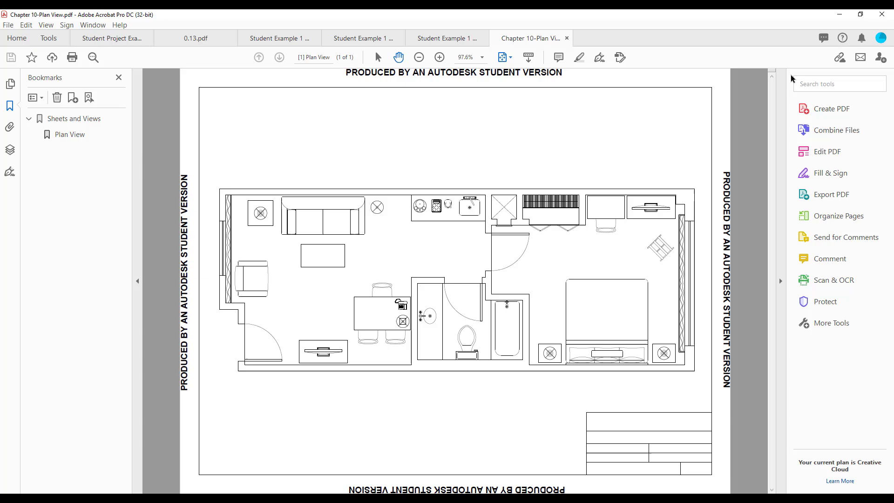
Delete the right, top, left and bottom student-version stamps in Edit PDF, then save.
{"action": "left_click", "coordinate": [825, 152]}
{"action": "left_click", "coordinate": [776, 373]}
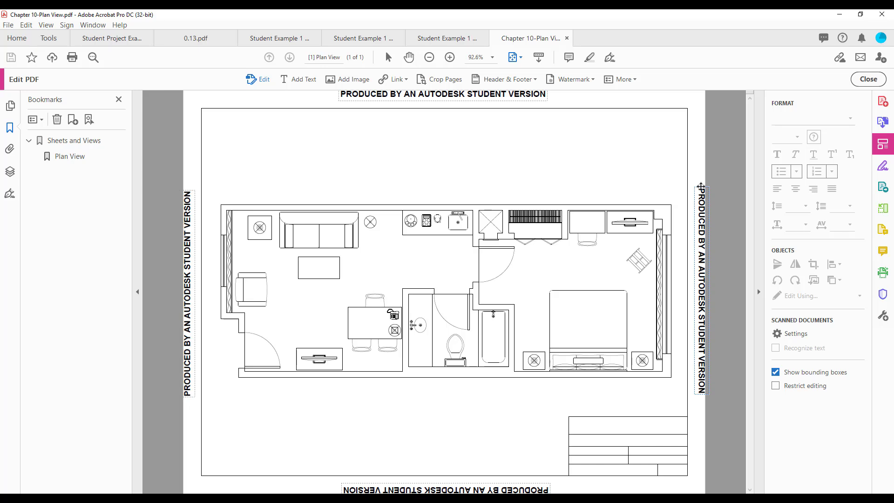
{"action": "left_click", "coordinate": [701, 186]}
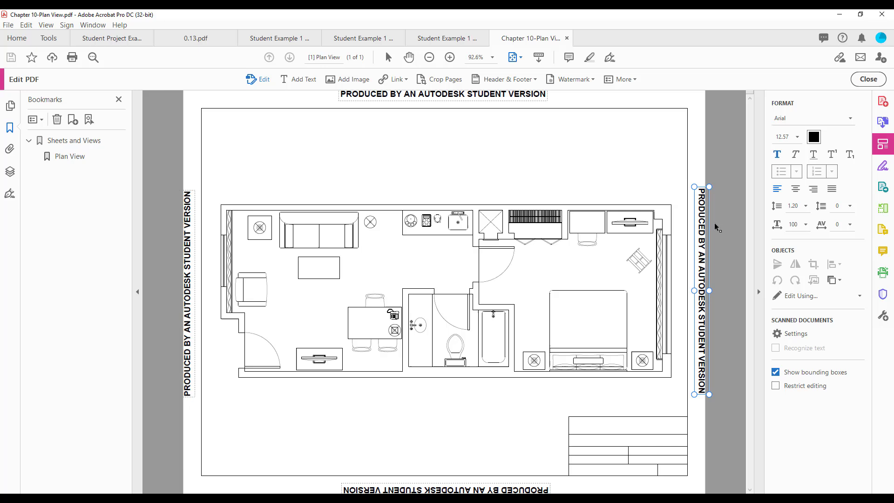
{"action": "key", "text": "Delete"}
{"action": "left_click", "coordinate": [541, 99]}
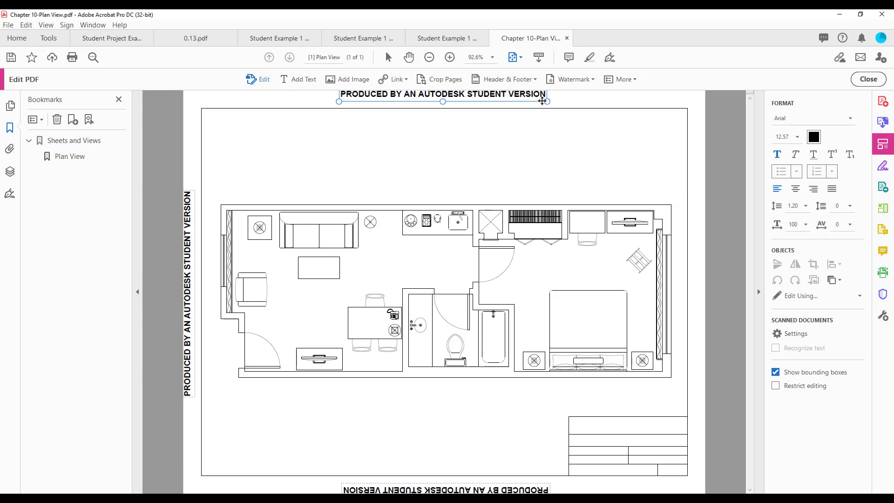
{"action": "key", "text": "Delete"}
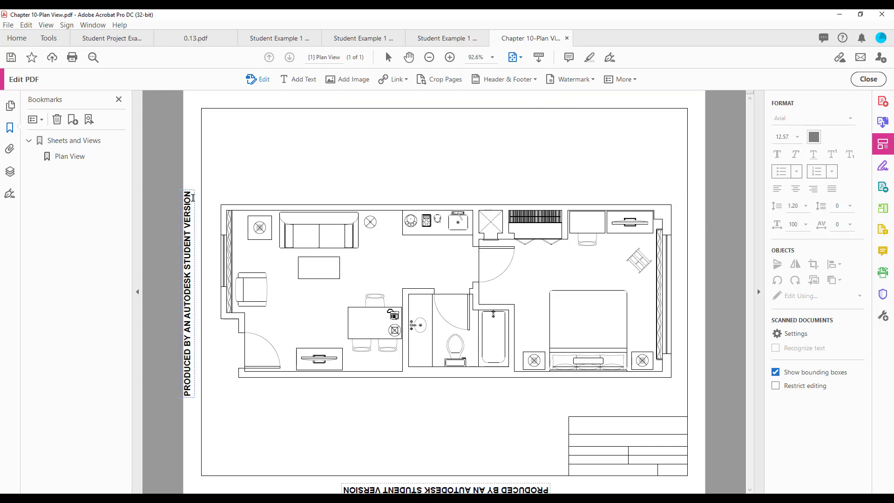
{"action": "key", "text": "Delete"}
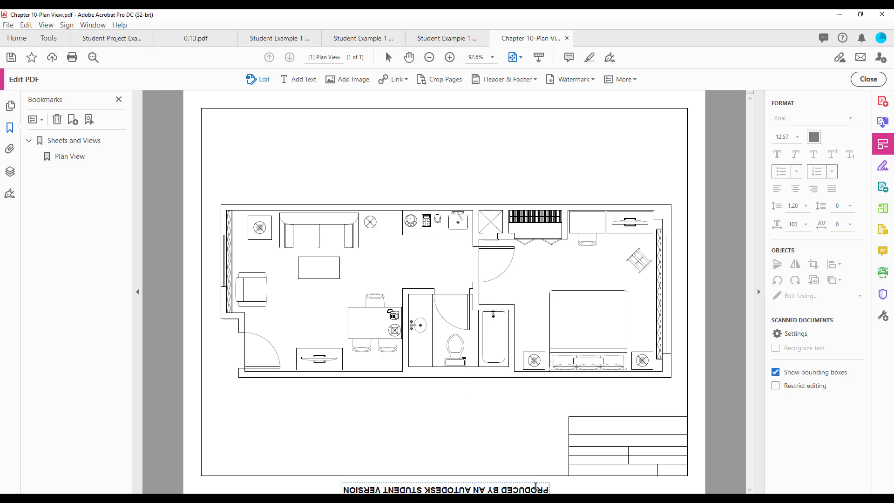
{"action": "left_click", "coordinate": [535, 482]}
{"action": "key", "text": "Delete"}
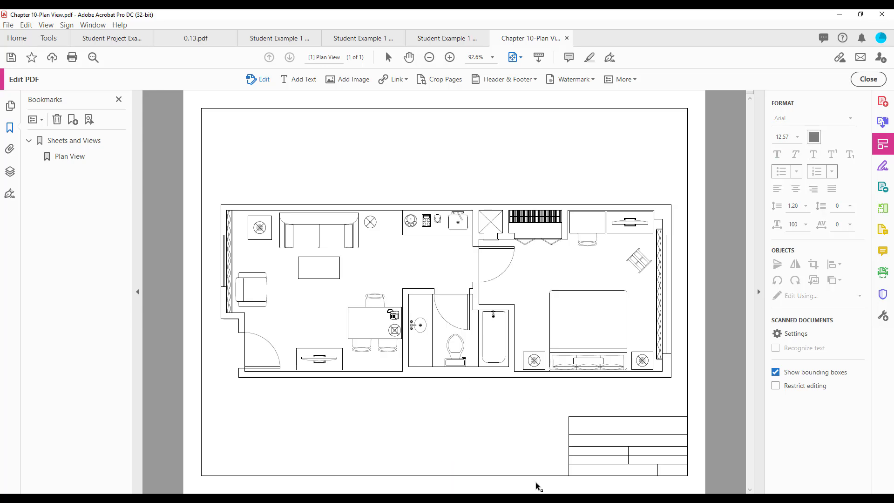
{"action": "left_click", "coordinate": [869, 79]}
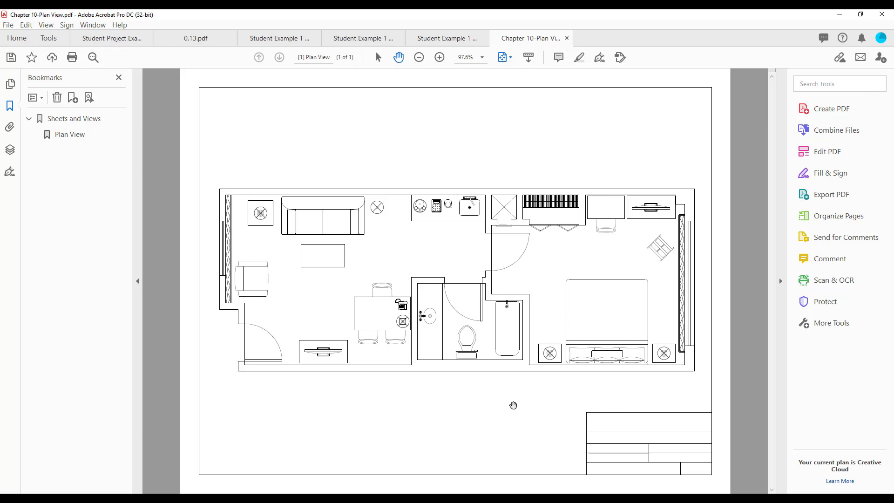
{"action": "key", "text": "ctrl+s"}
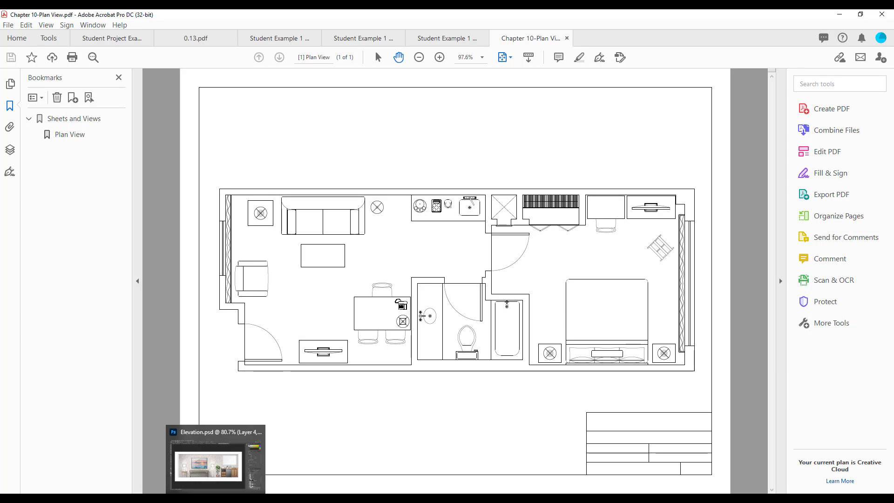
In Photoshop, open Chapter 10-Plan View.pdf through File > Open.
{"action": "left_click", "coordinate": [216, 498]}
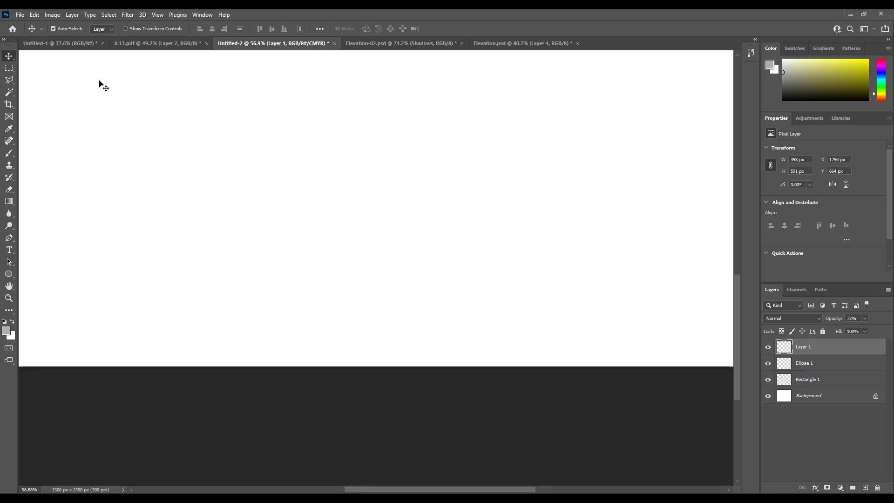
{"action": "left_click", "coordinate": [20, 15]}
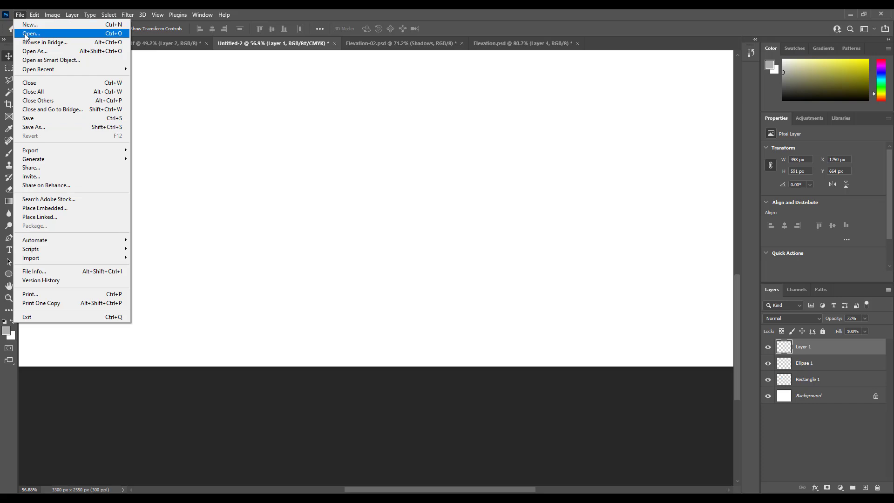
{"action": "left_click", "coordinate": [26, 34]}
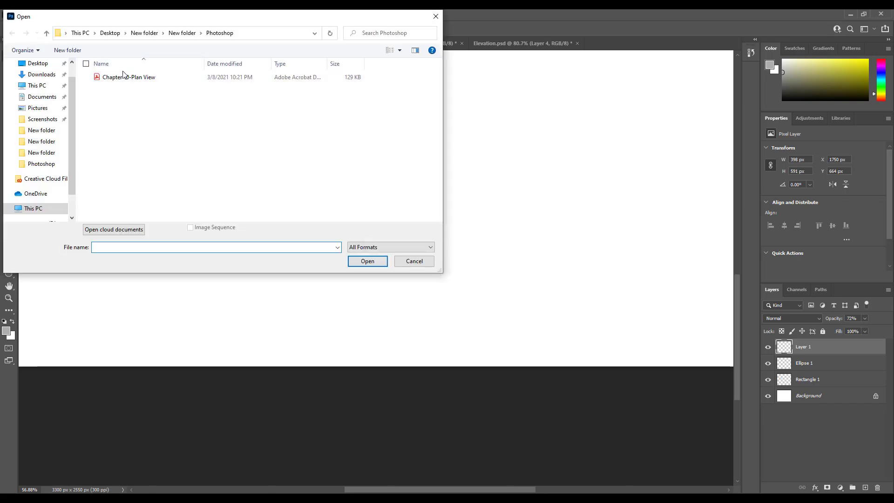
{"action": "left_click", "coordinate": [119, 80]}
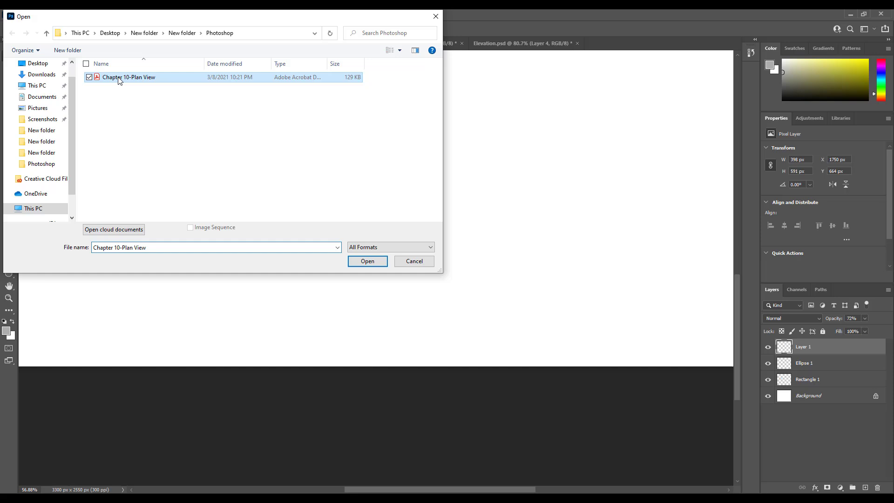
{"action": "left_click", "coordinate": [368, 261]}
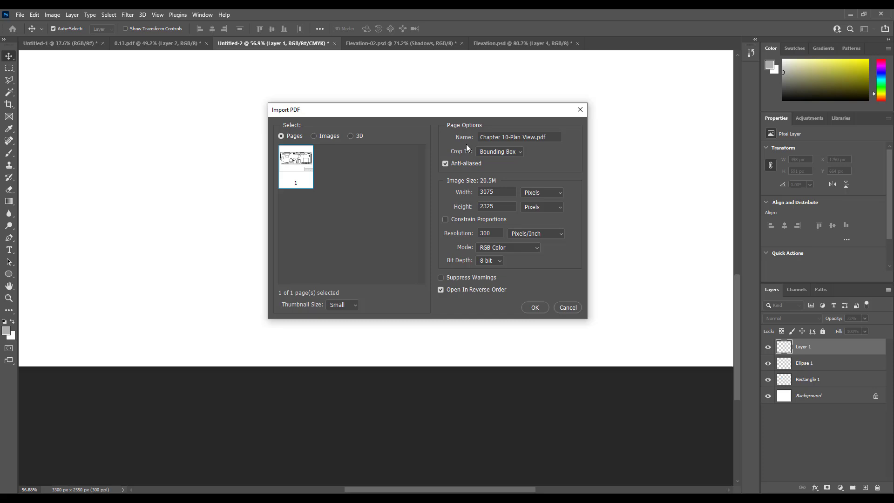
Import the PDF cropped to Media Box with size in inches, 11 × 8.5 at 300 ppi.
{"action": "left_click", "coordinate": [490, 153]}
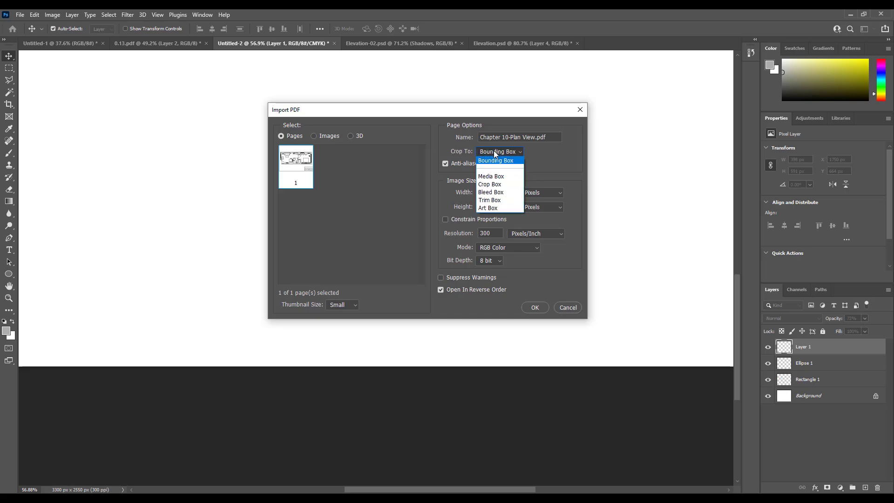
{"action": "left_click", "coordinate": [492, 176]}
{"action": "left_click", "coordinate": [496, 176]}
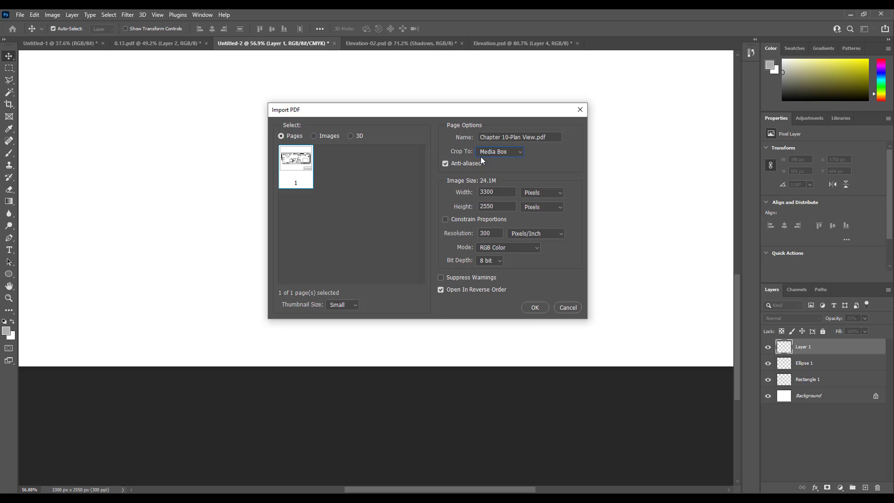
{"action": "left_click", "coordinate": [536, 191]}
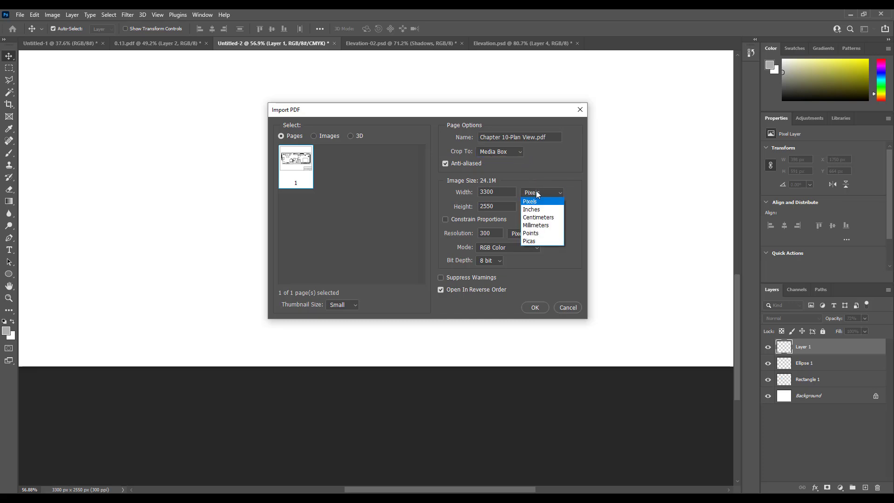
{"action": "left_click", "coordinate": [538, 206]}
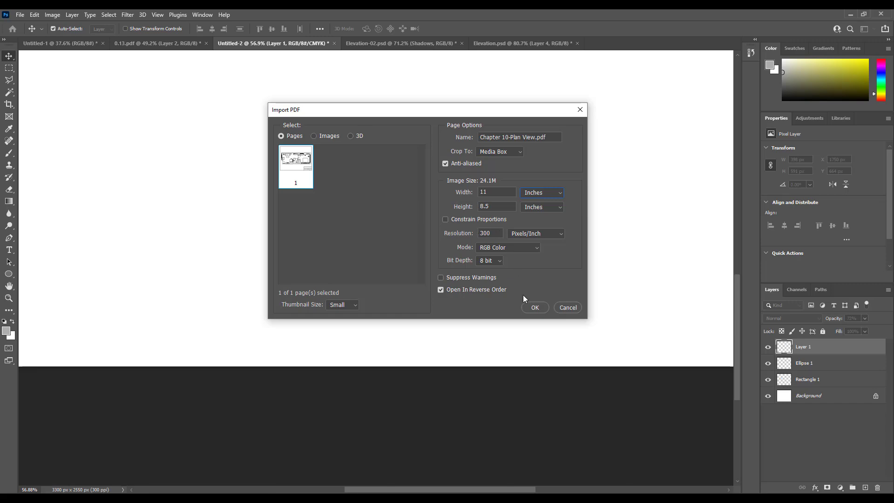
{"action": "left_click", "coordinate": [534, 307]}
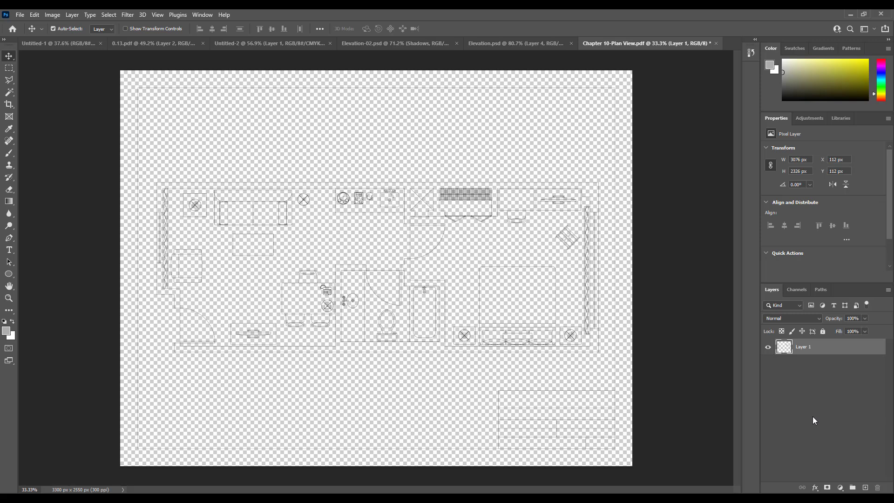
Add a white (ffffff) Solid Color fill layer and move Color Fill 1 below Layer 1.
{"action": "left_click", "coordinate": [840, 488]}
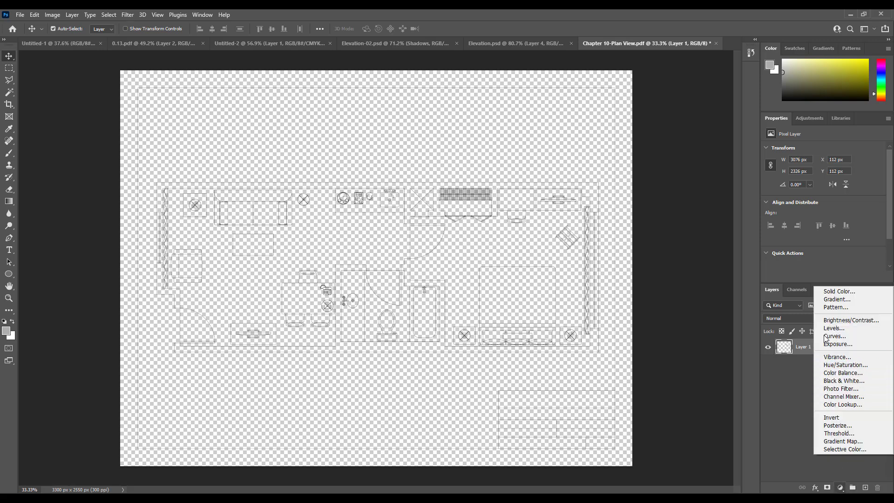
{"action": "left_click", "coordinate": [840, 487]}
{"action": "left_click", "coordinate": [840, 488]}
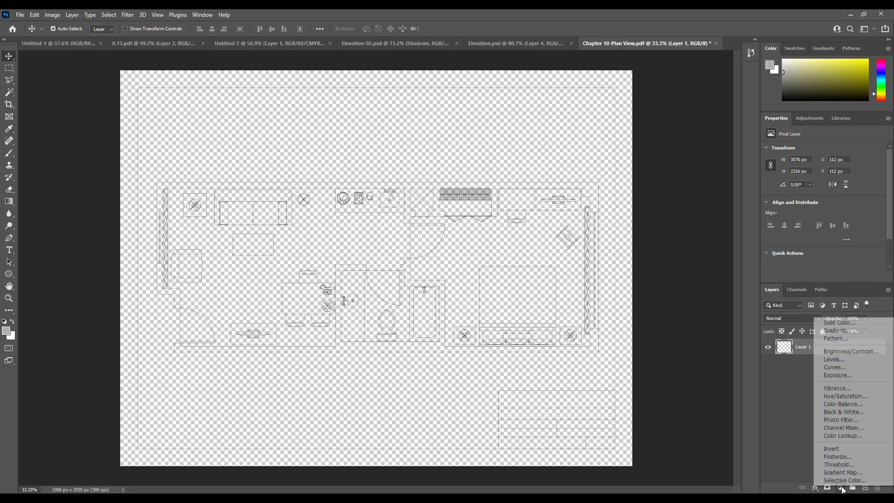
{"action": "left_click", "coordinate": [837, 326]}
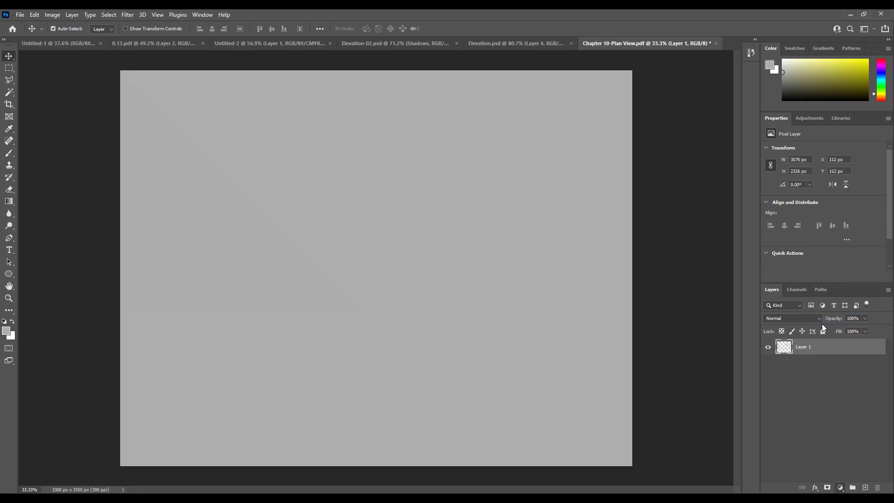
{"action": "left_click_drag", "start_coordinate": [426, 176], "coordinate": [409, 140]}
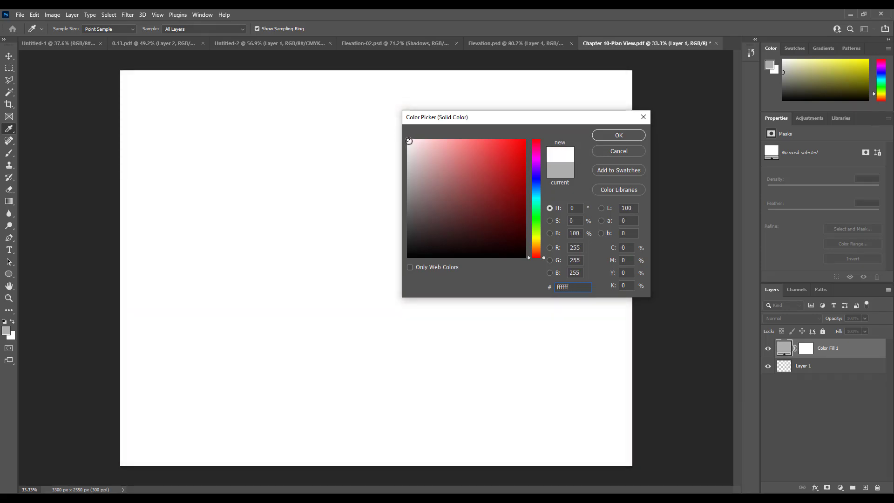
{"action": "left_click", "coordinate": [639, 137]}
{"action": "left_click_drag", "start_coordinate": [837, 351], "coordinate": [830, 390]}
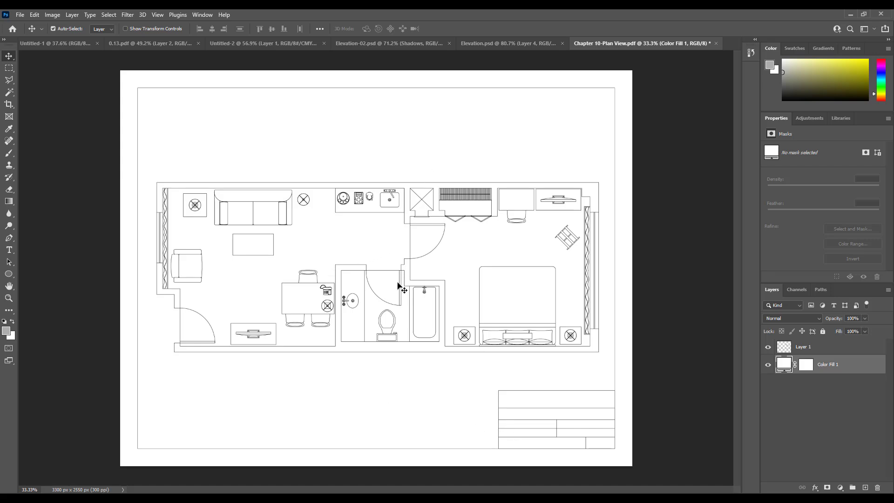
Zoom to fit the whole floor plan and make Layer 1, the plan linework, active.
{"action": "scroll", "coordinate": [377, 301], "scroll_direction": "down", "scroll_amount": 1, "text": "alt"}
{"action": "scroll", "coordinate": [241, 258], "scroll_direction": "up", "scroll_amount": 8, "text": "alt"}
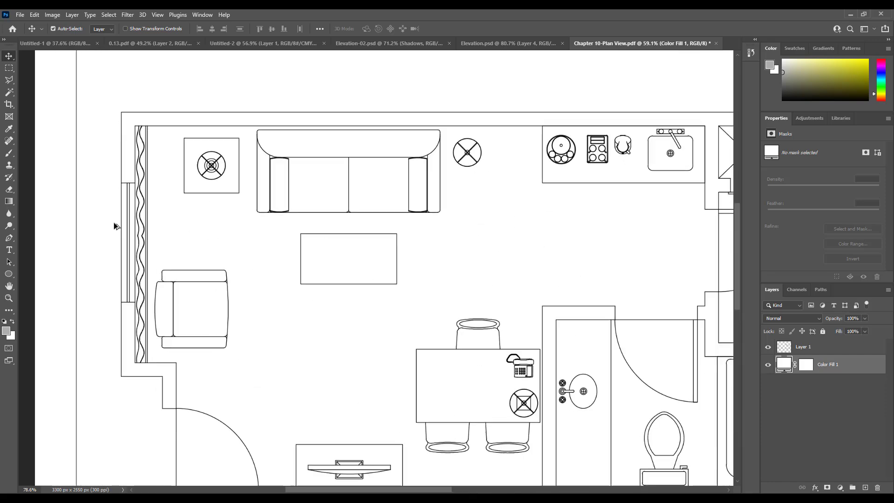
{"action": "scroll", "coordinate": [177, 213], "scroll_direction": "down", "scroll_amount": 8, "text": "alt"}
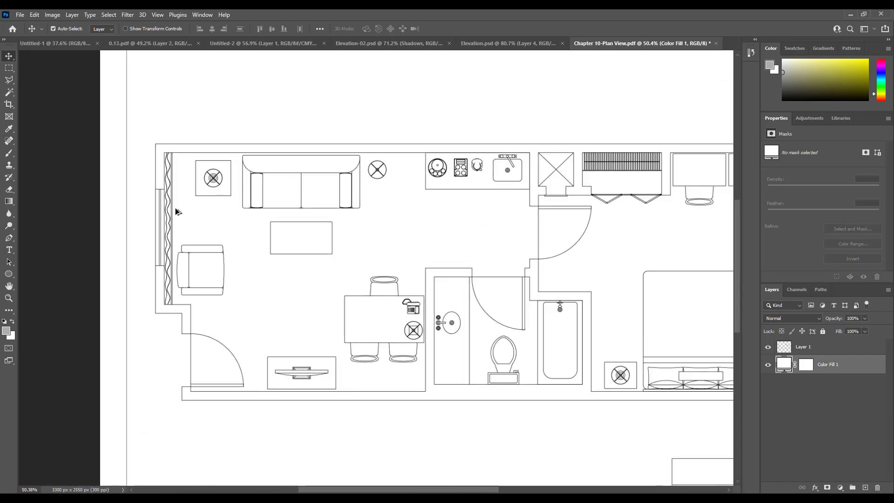
{"action": "scroll", "coordinate": [177, 213], "scroll_direction": "down", "scroll_amount": 1, "text": "alt"}
{"action": "scroll", "coordinate": [273, 179], "scroll_direction": "up", "scroll_amount": 2, "text": "alt"}
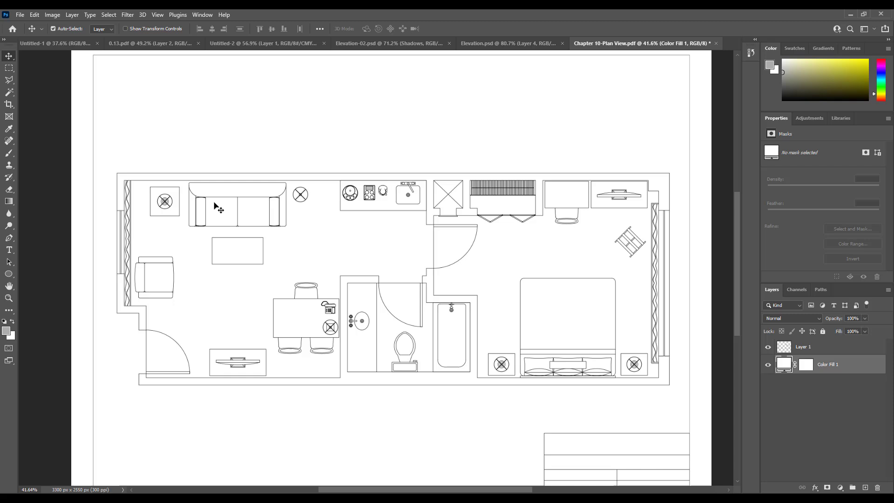
{"action": "scroll", "coordinate": [242, 190], "scroll_direction": "up", "scroll_amount": 1, "text": "alt"}
{"action": "scroll", "coordinate": [183, 192], "scroll_direction": "down", "scroll_amount": 1, "text": "alt"}
{"action": "scroll", "coordinate": [383, 181], "scroll_direction": "up", "scroll_amount": 1, "text": "alt"}
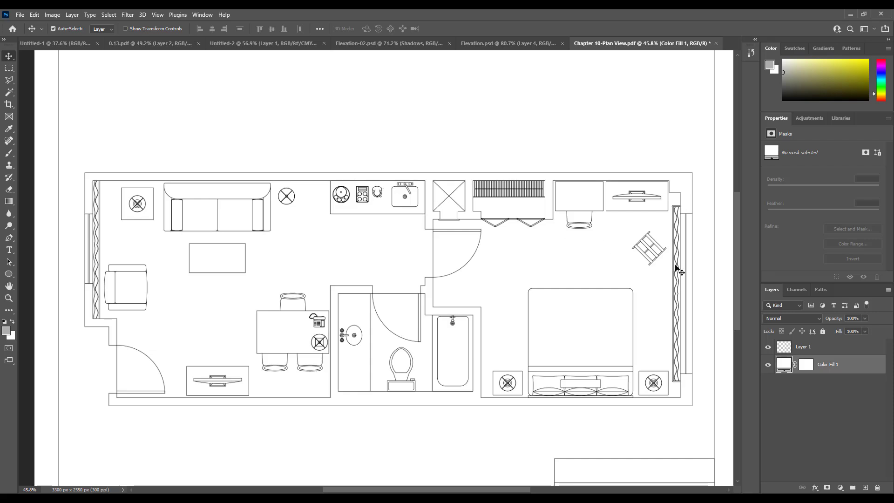
{"action": "left_click", "coordinate": [800, 350]}
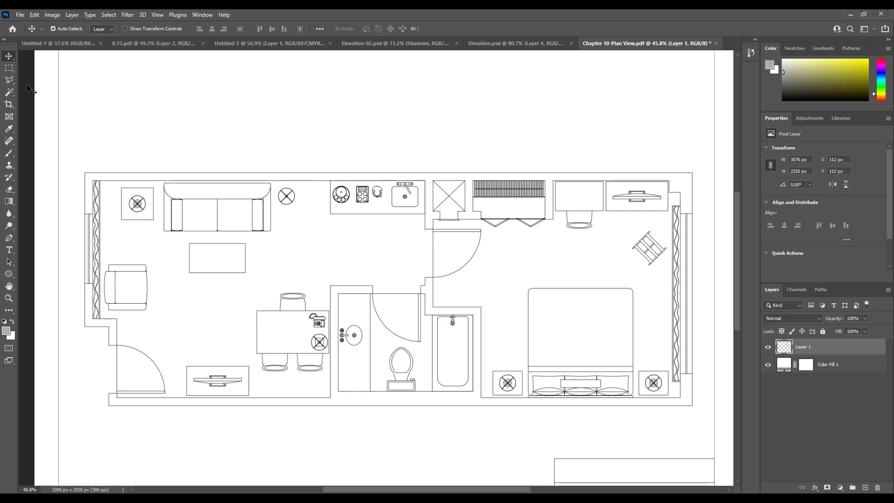
With the Magic Wand, select the top, bottom, bathroom and lower-left wall bands together.
{"action": "key", "text": "w"}
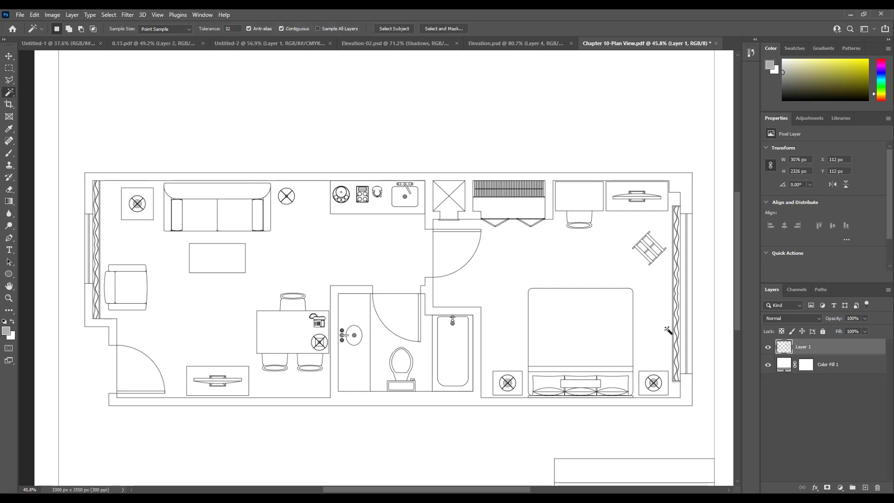
{"action": "left_click", "coordinate": [104, 177]}
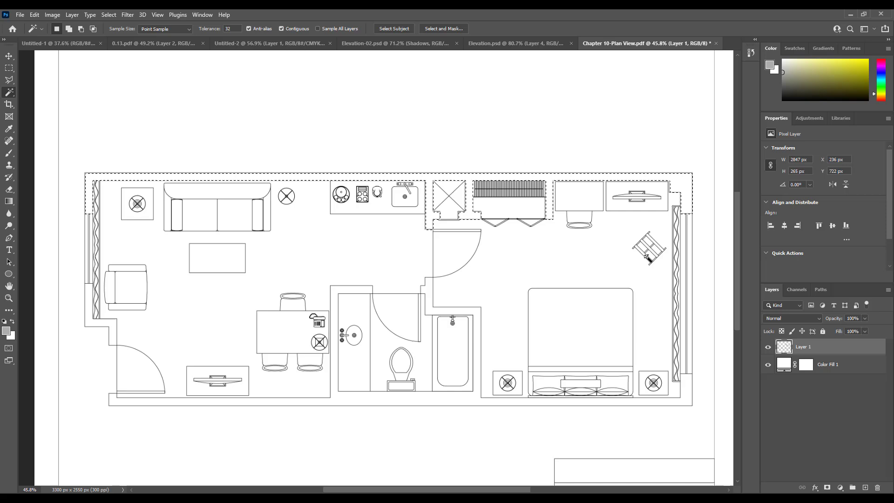
{"action": "left_click", "coordinate": [687, 394]}
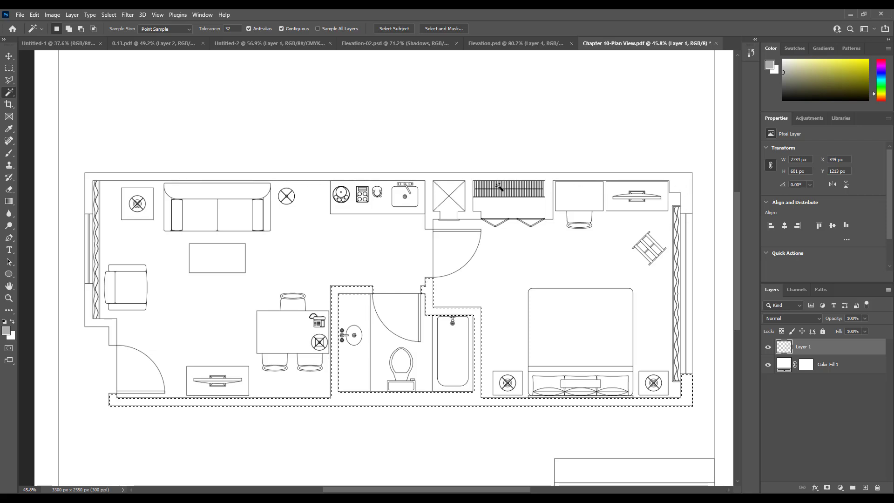
{"action": "left_click", "coordinate": [681, 185], "text": "shift"}
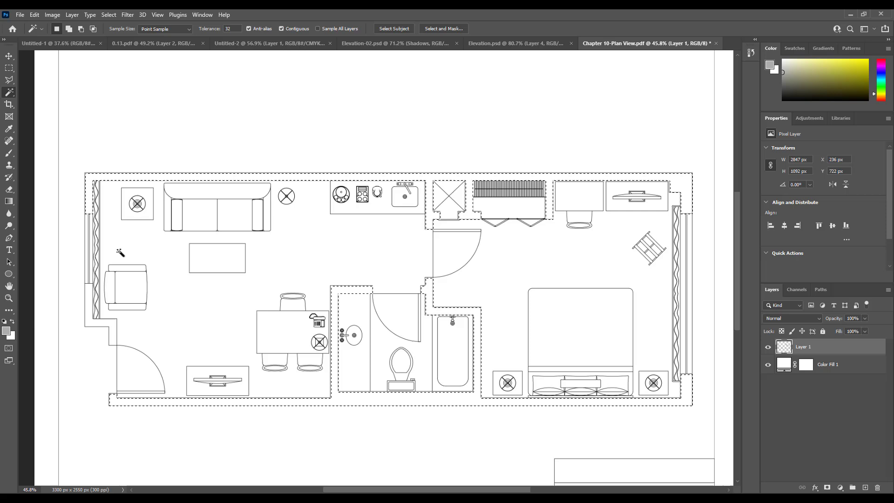
{"action": "left_click", "coordinate": [89, 302], "text": "shift"}
Create a new empty layer above Layer 1 and rename it 'Wall'.
{"action": "left_click", "coordinate": [865, 488]}
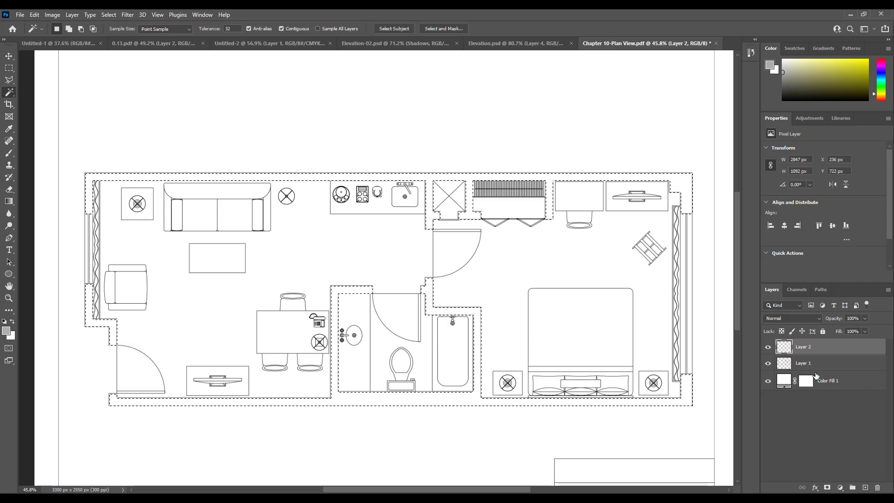
{"action": "double_click", "coordinate": [805, 347]}
{"action": "type", "text": "Wal"}
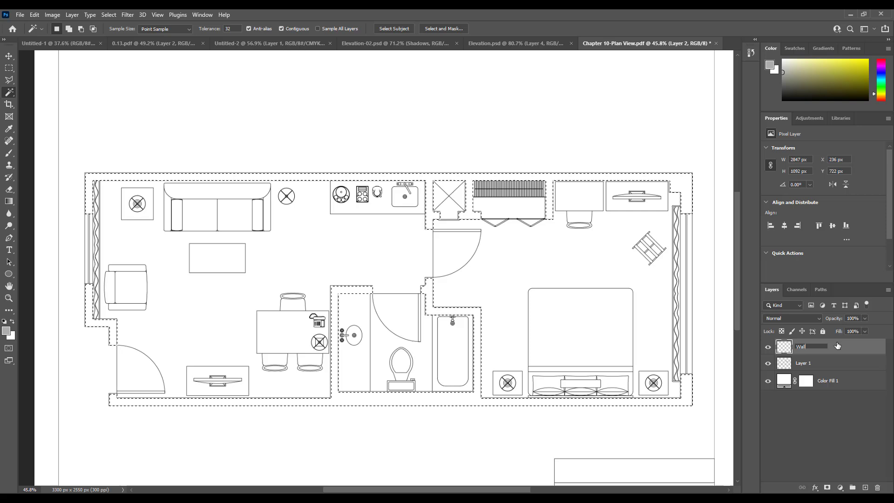
{"action": "type", "text": "l"}
{"action": "key", "text": "Return"}
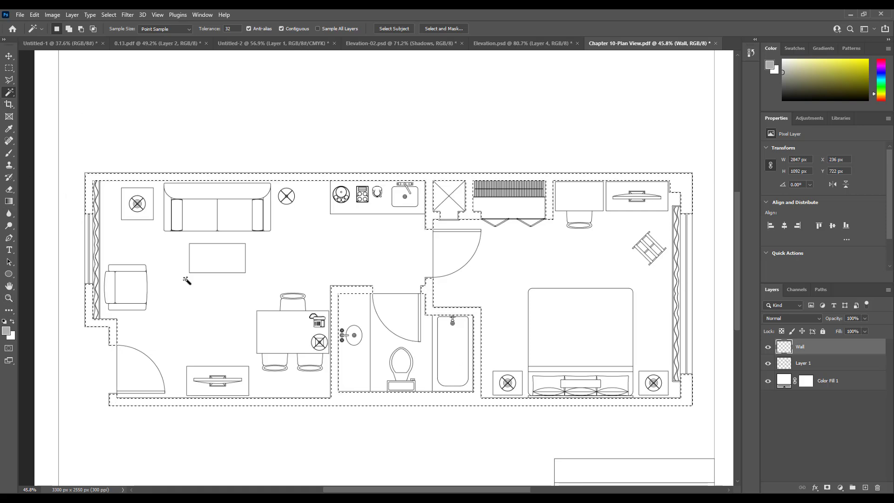
Set the foreground colour to dark grey.
{"action": "left_click", "coordinate": [6, 331]}
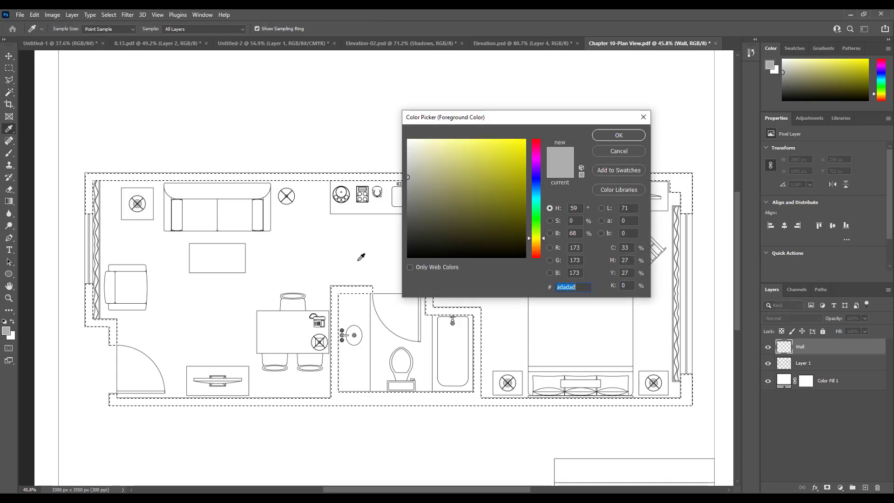
{"action": "left_click_drag", "start_coordinate": [413, 203], "coordinate": [408, 220]}
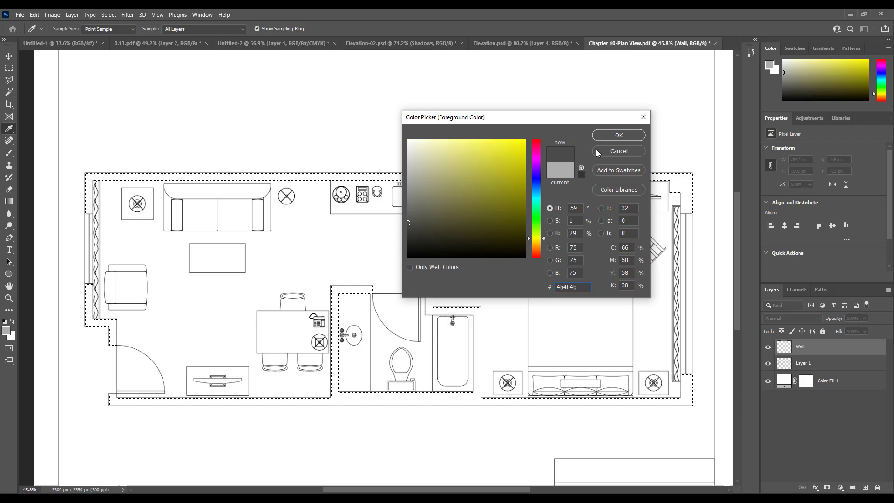
{"action": "left_click", "coordinate": [606, 138]}
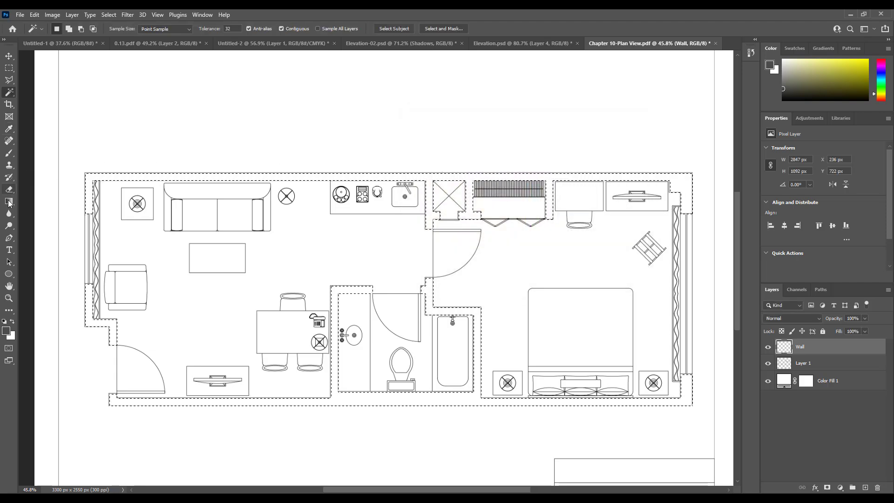
Paint Bucket fill the selected walls dark grey on the Wall layer, then deselect.
{"action": "right_click", "coordinate": [9, 203]}
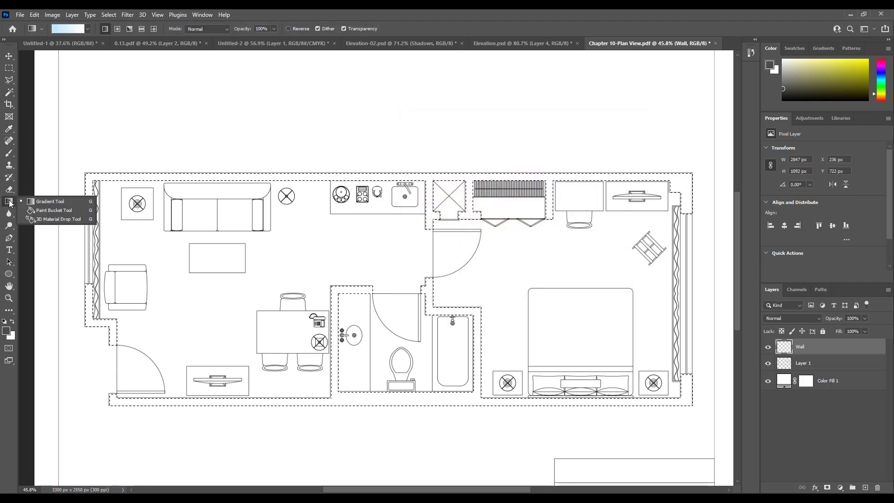
{"action": "left_click", "coordinate": [42, 211]}
{"action": "left_click", "coordinate": [124, 184]}
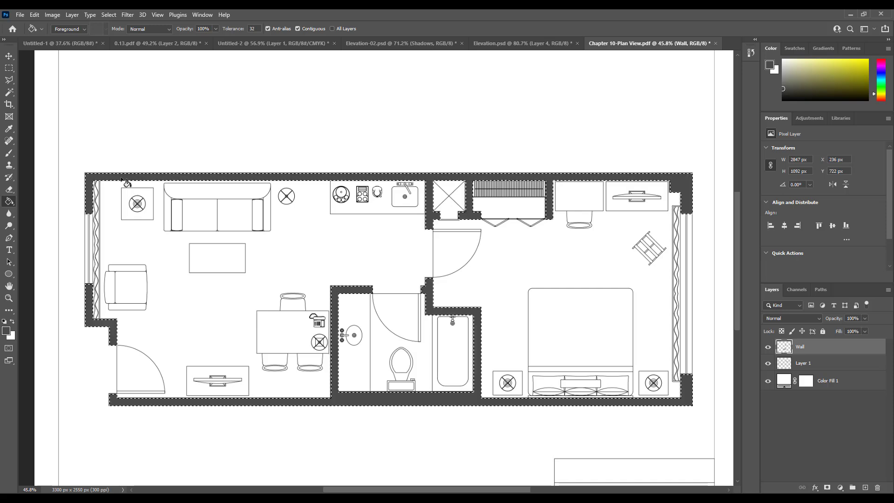
{"action": "key", "text": "ctrl+d"}
{"action": "left_click", "coordinate": [9, 68]}
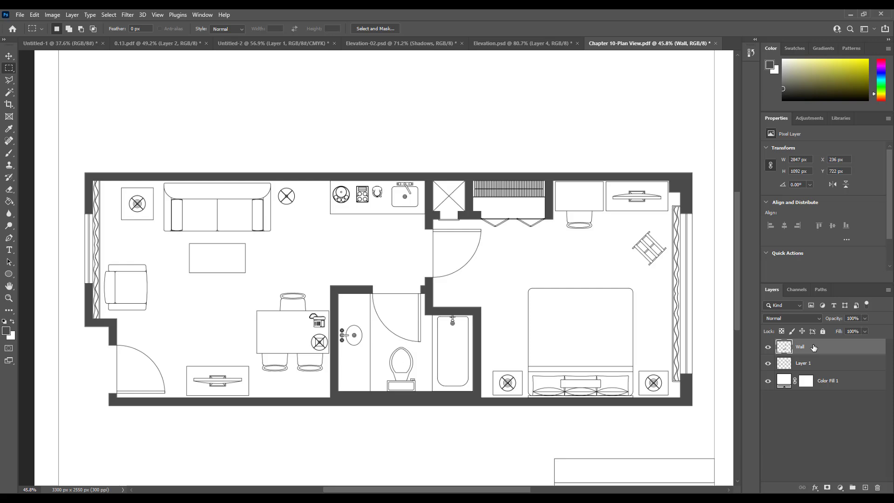
Drag the Wall layer below Layer 1, then zoom in to check the grey wall edges.
{"action": "left_click_drag", "start_coordinate": [813, 350], "coordinate": [804, 367]}
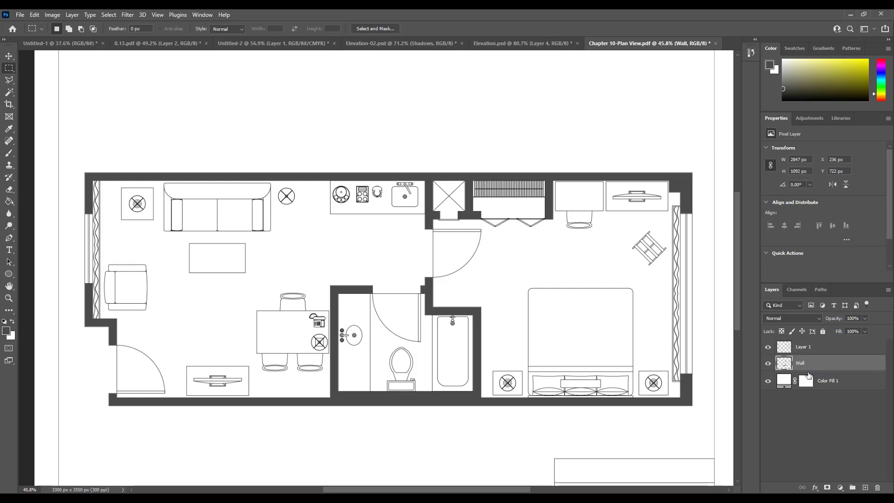
{"action": "scroll", "coordinate": [456, 329], "scroll_direction": "up", "scroll_amount": 8, "text": "alt"}
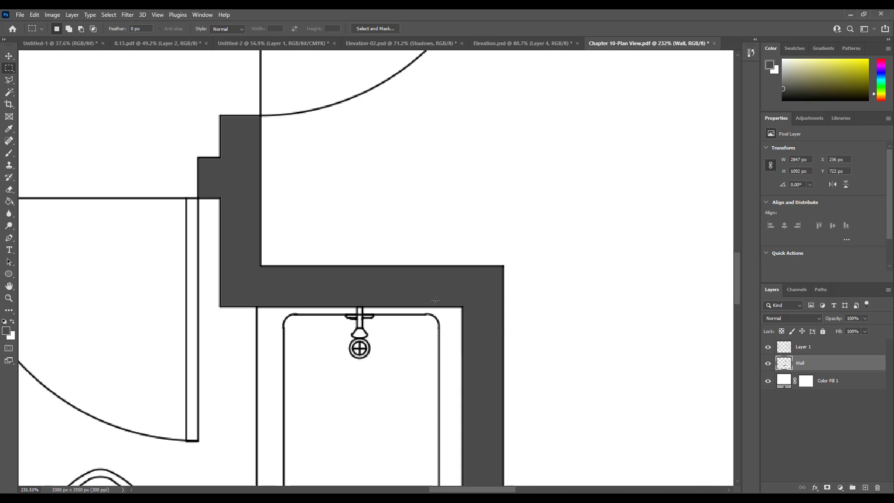
{"action": "scroll", "coordinate": [493, 298], "scroll_direction": "down", "scroll_amount": 2, "text": "alt"}
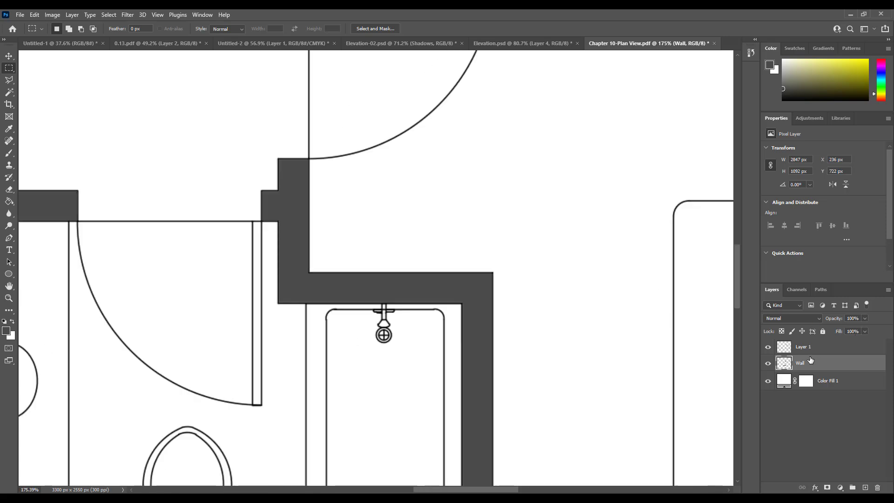
{"action": "left_click_drag", "start_coordinate": [811, 350], "coordinate": [810, 369]}
{"action": "scroll", "coordinate": [407, 260], "scroll_direction": "down", "scroll_amount": 4, "text": "alt"}
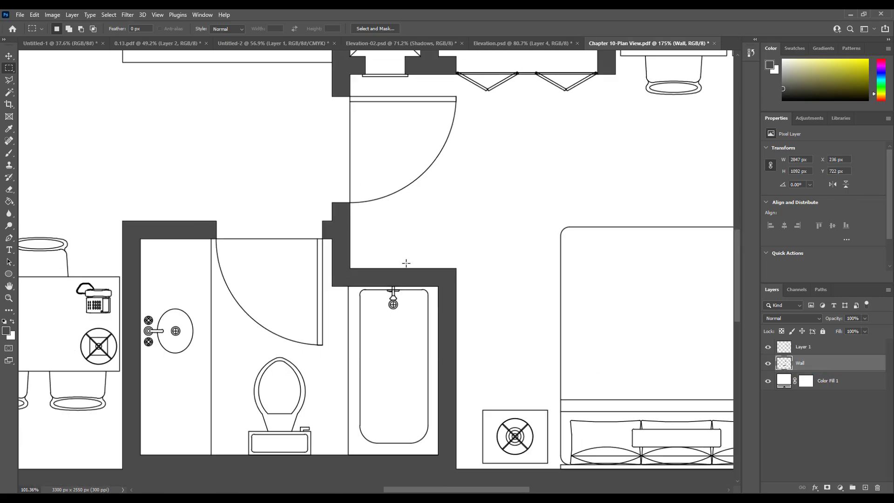
{"action": "scroll", "coordinate": [410, 258], "scroll_direction": "down", "scroll_amount": 2, "text": "alt"}
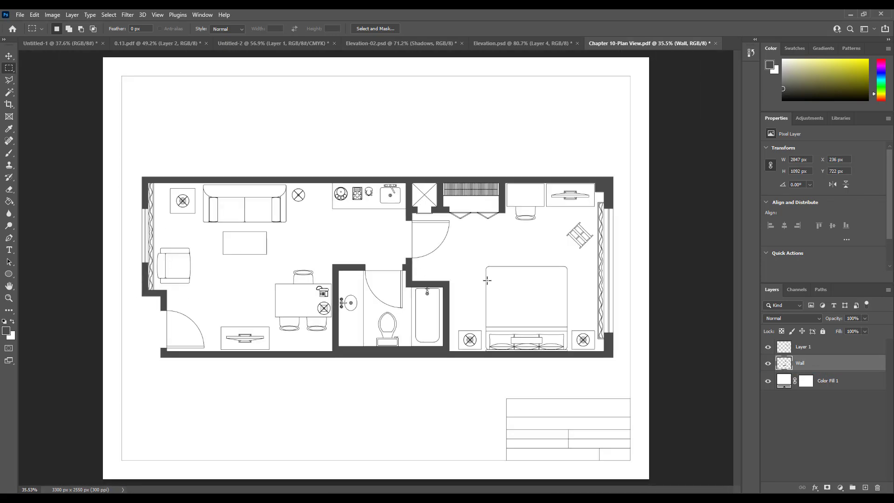
{"action": "scroll", "coordinate": [312, 250], "scroll_direction": "up", "scroll_amount": 1, "text": "alt"}
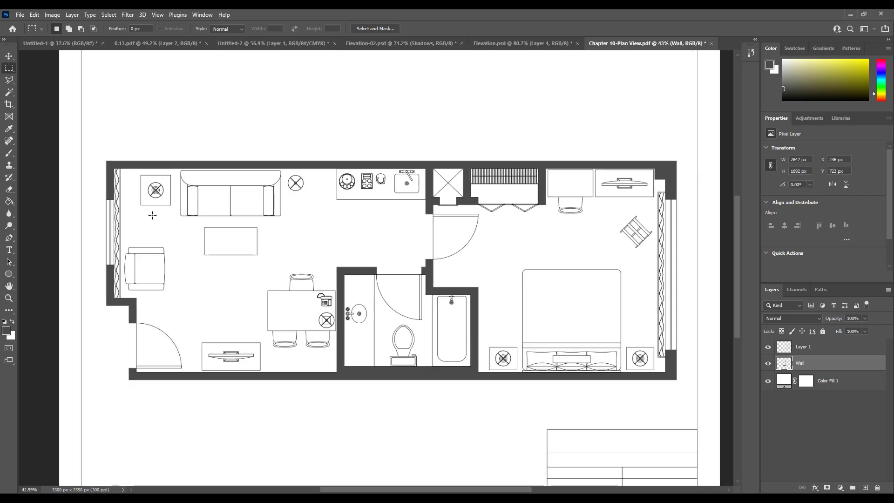